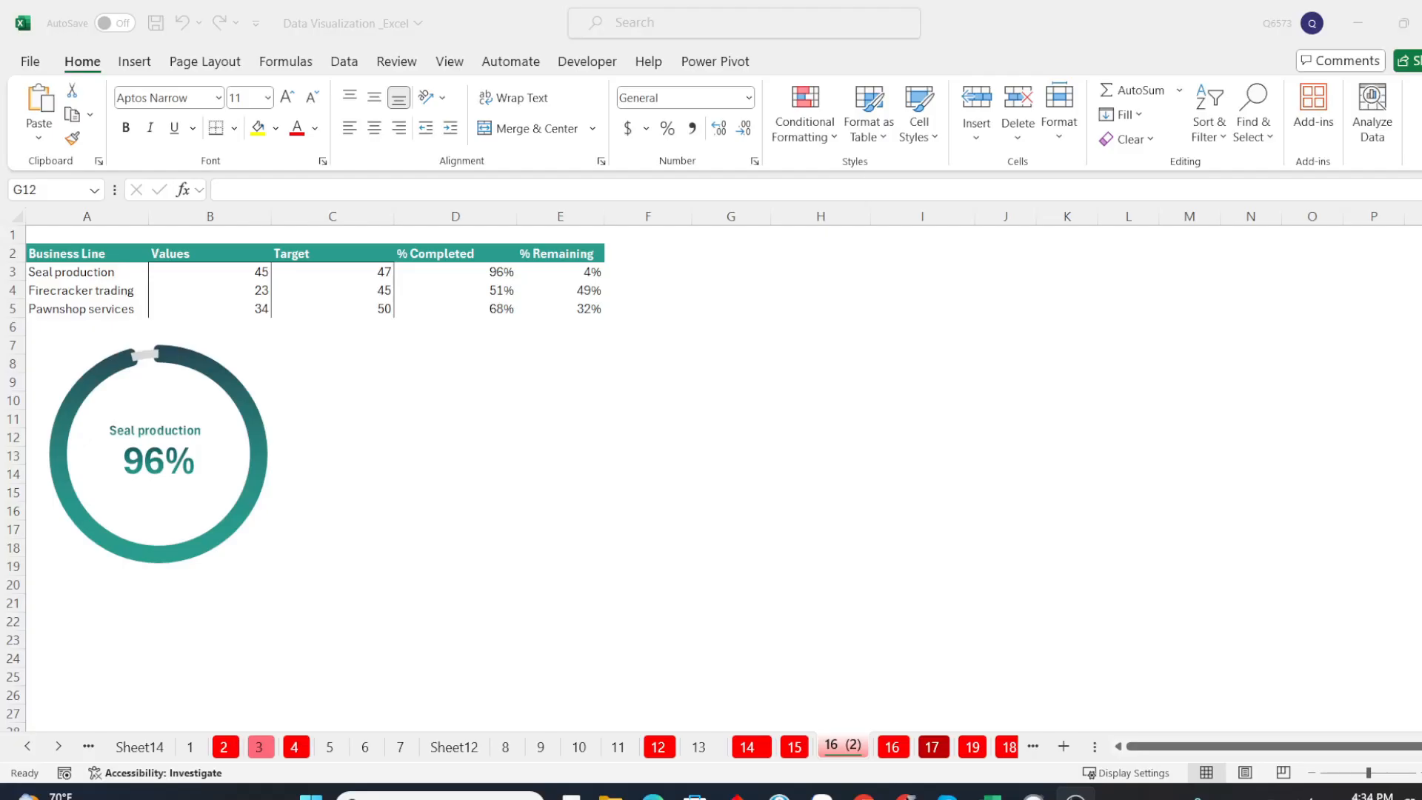
Examine the Seal production row's value, target and percentage formulas, along with the finished doughnut chart below the table
click(526, 376)
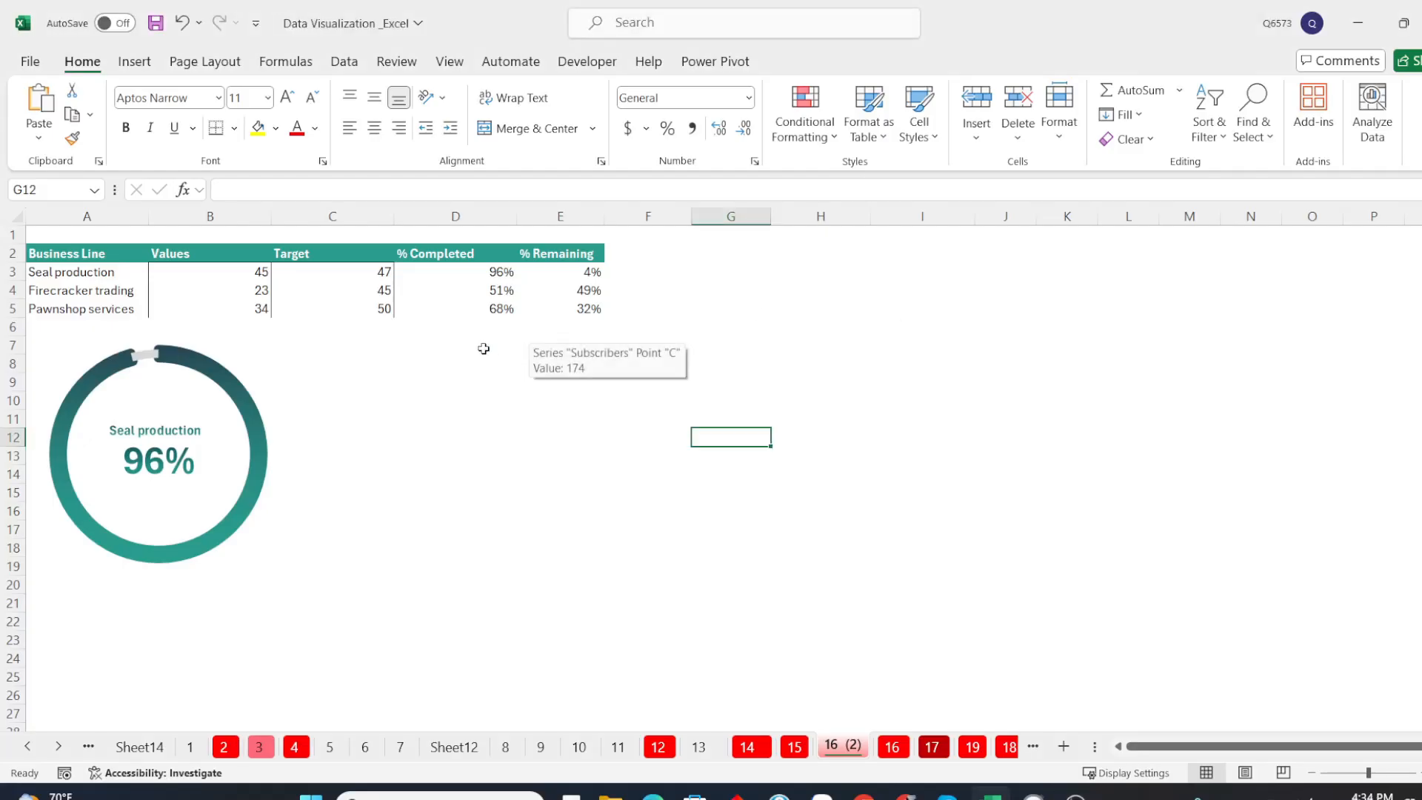
click(199, 282)
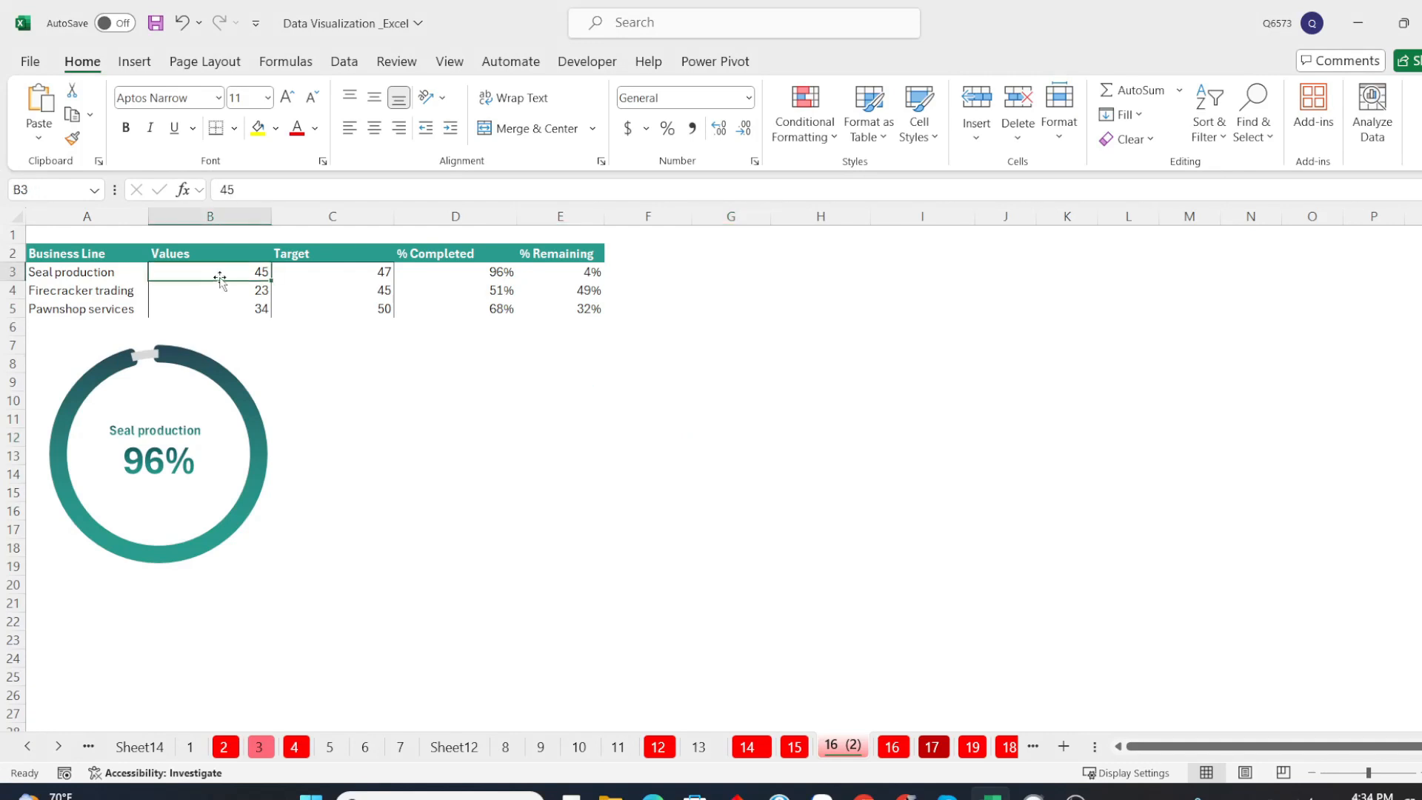
click(366, 278)
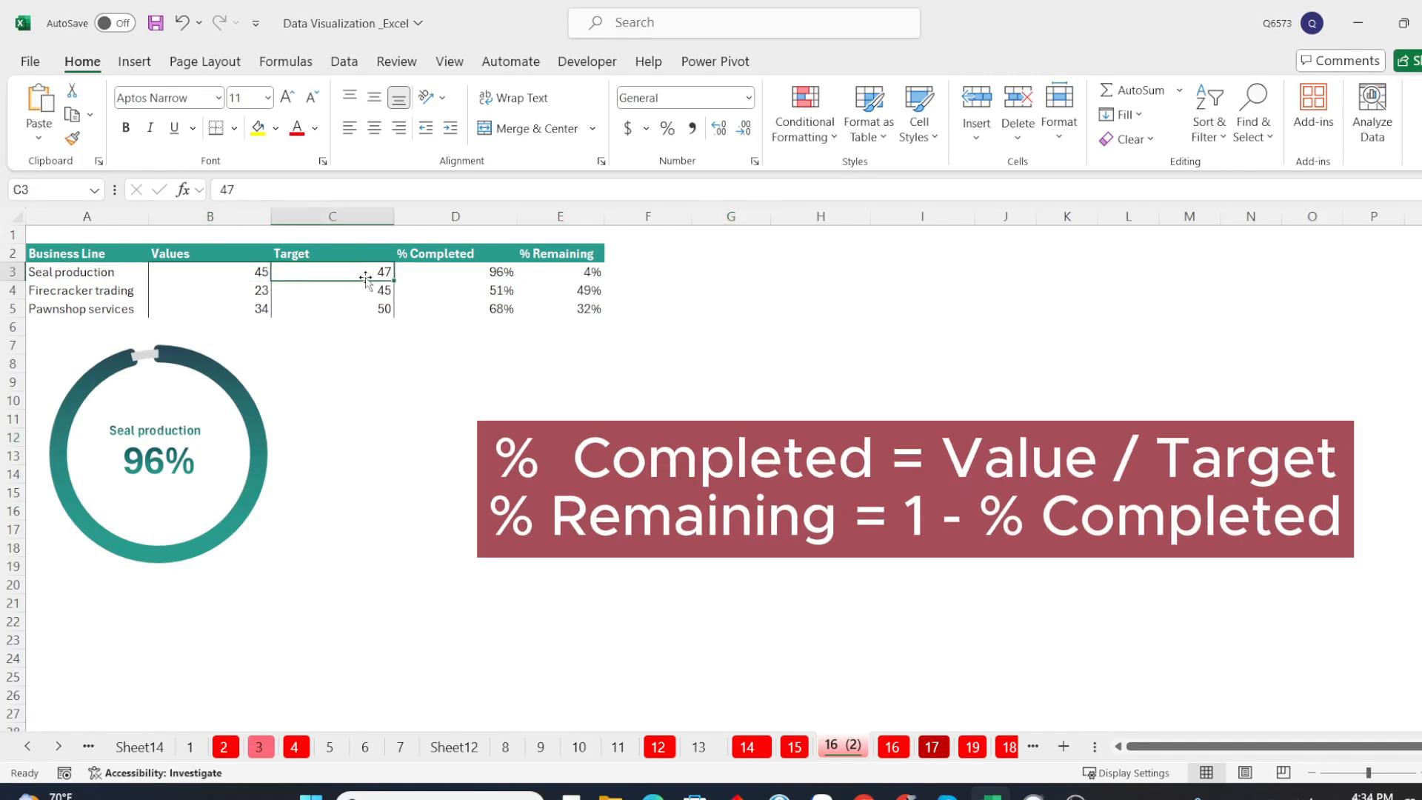
click(460, 277)
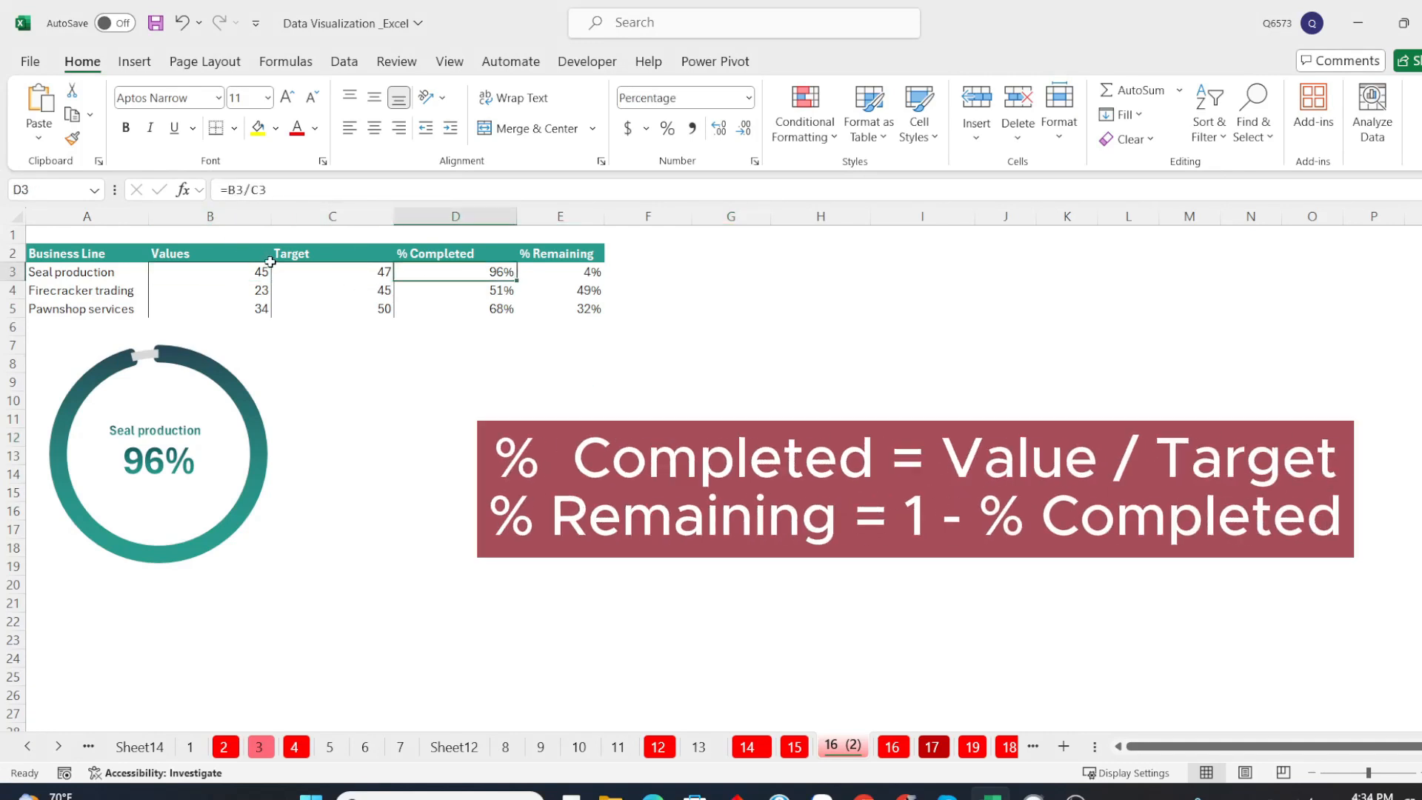
click(578, 274)
click(731, 474)
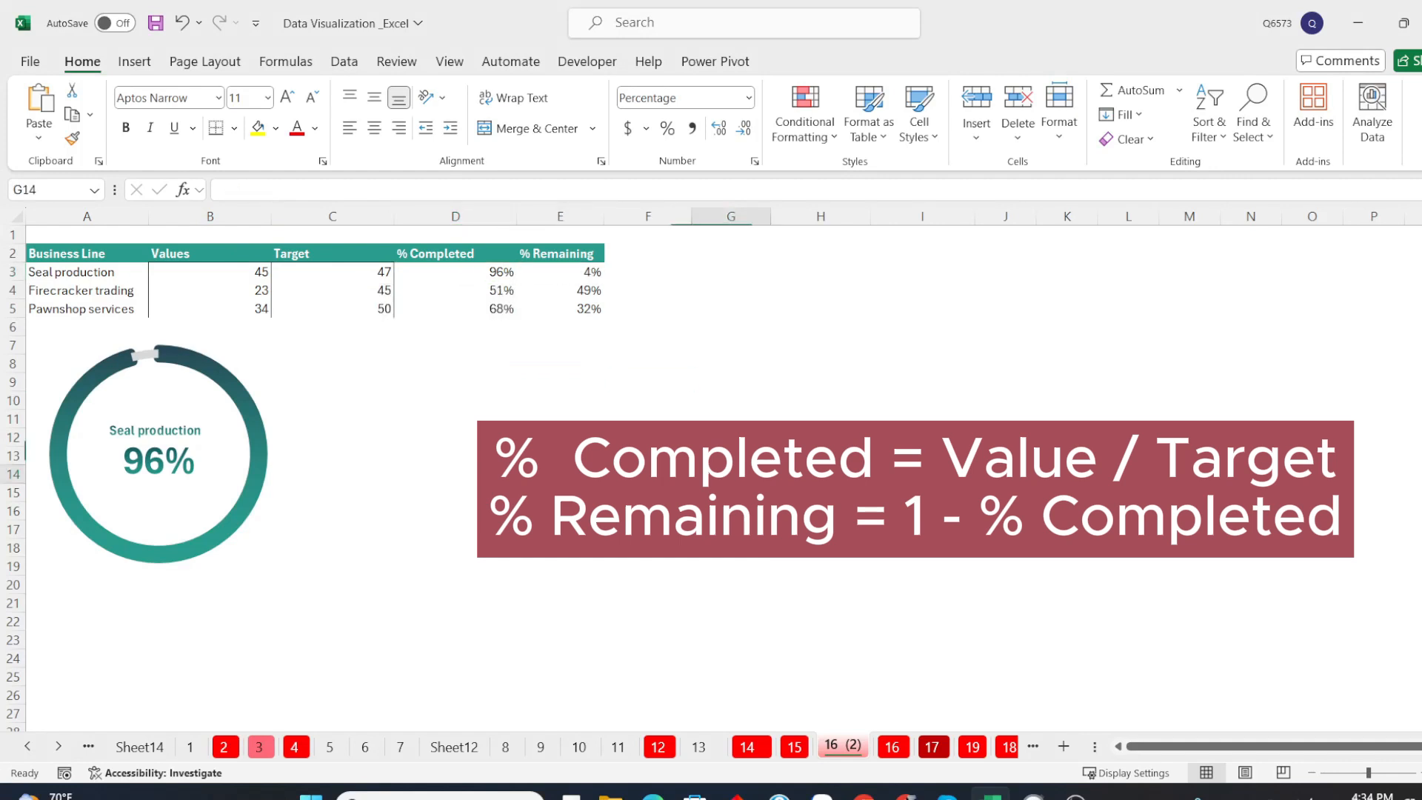
click(162, 360)
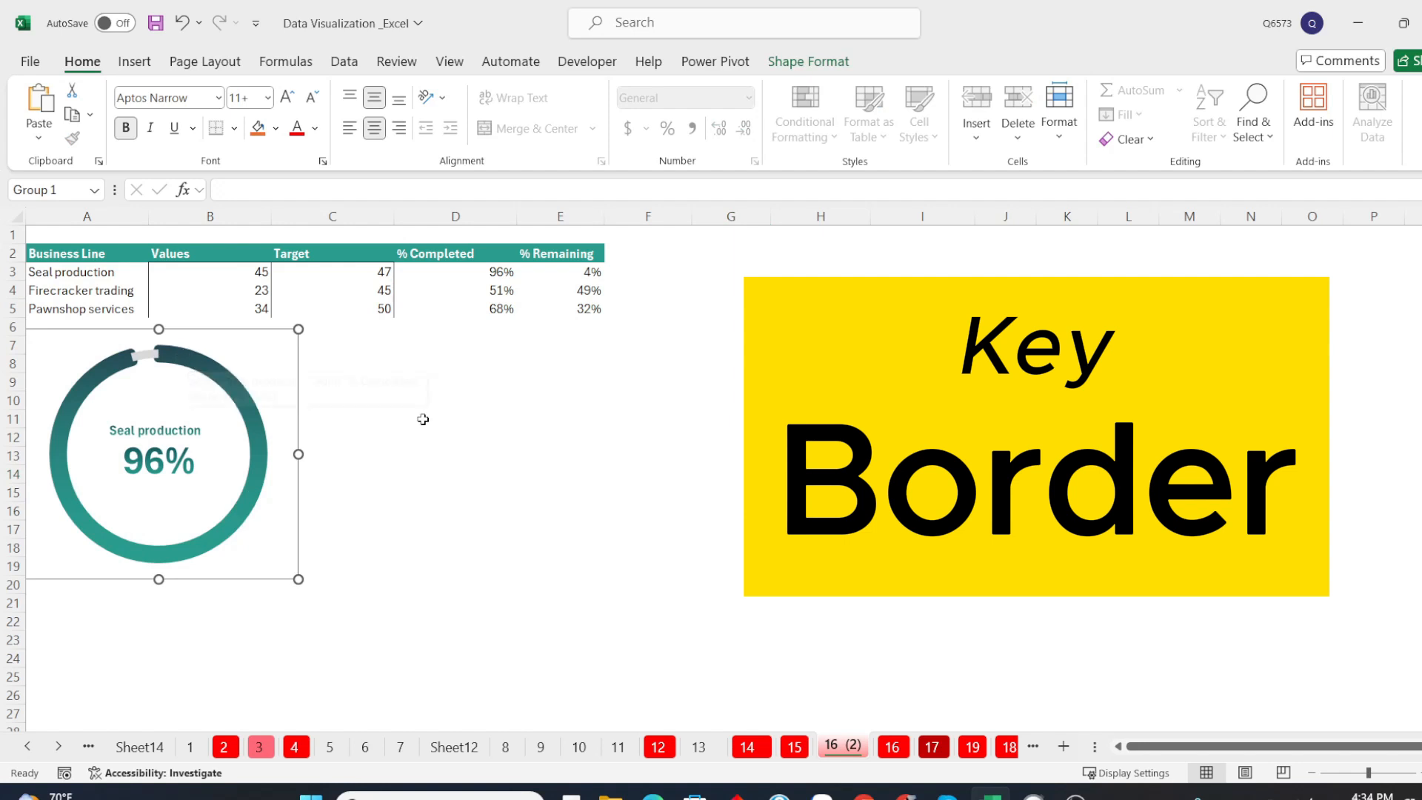
Insert an empty doughnut chart and place it beside the finished Seal production chart
click(422, 420)
click(135, 62)
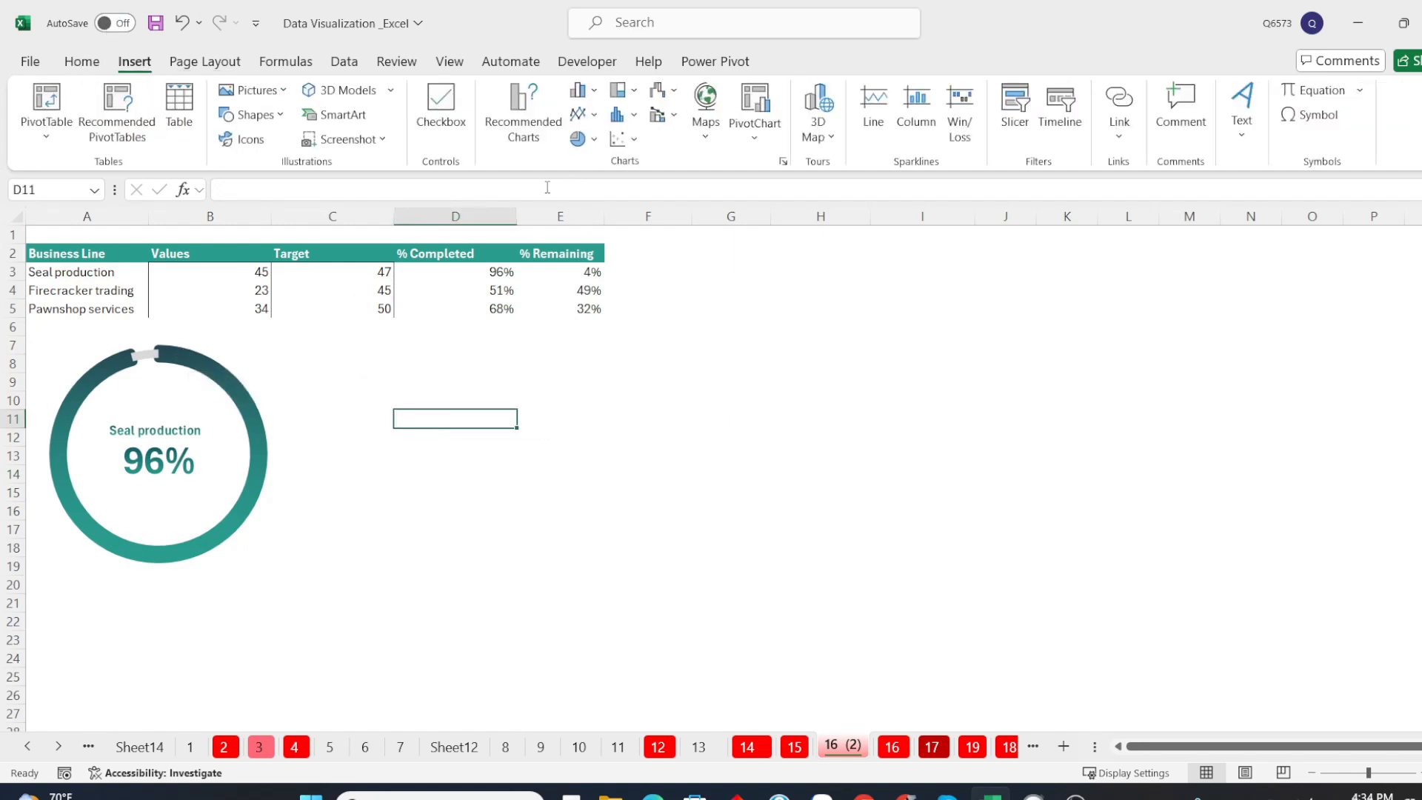
click(585, 138)
click(596, 387)
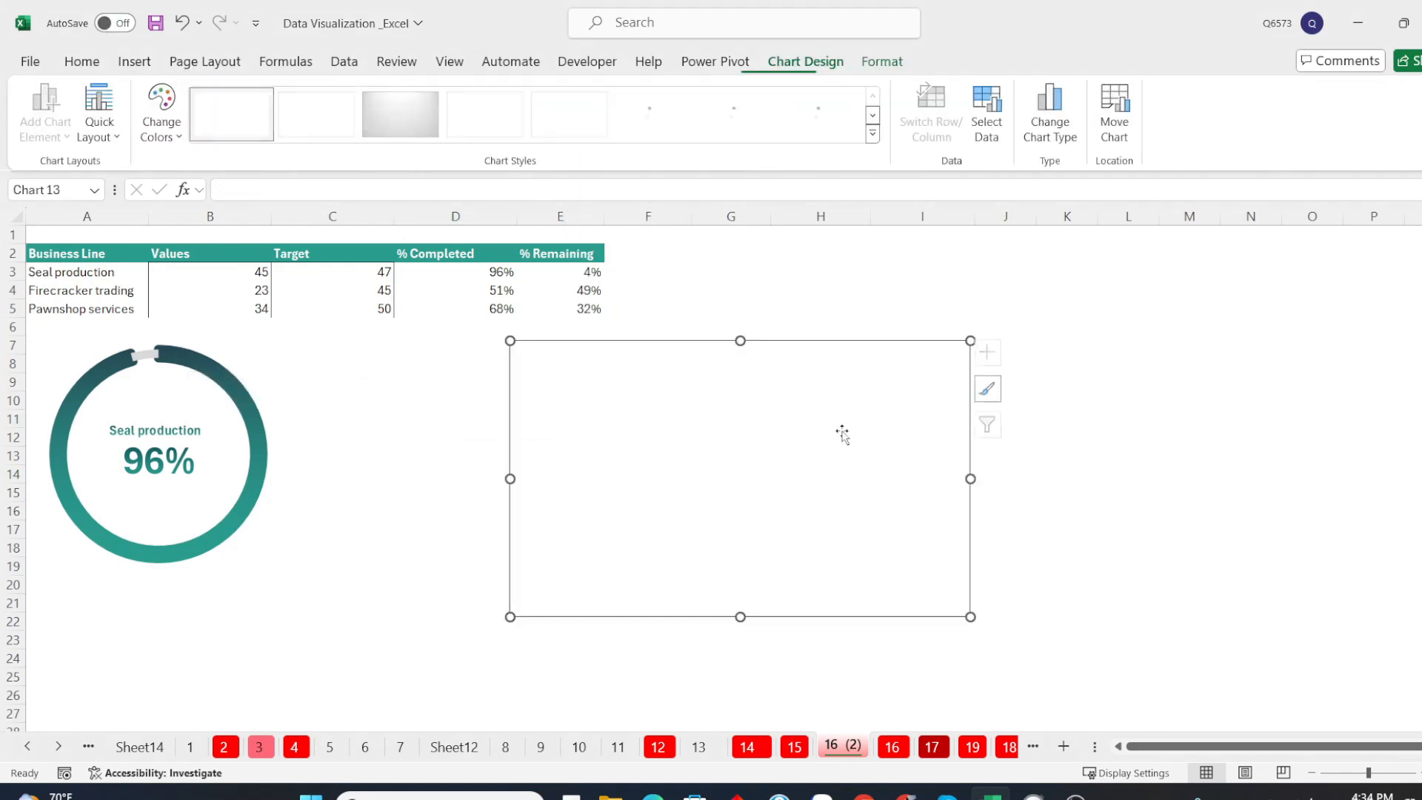
drag(809, 416, 608, 419)
Add a data series to the empty chart, named from cell A4 (Firecracker trading) with values from D4:E4
right_click(608, 416)
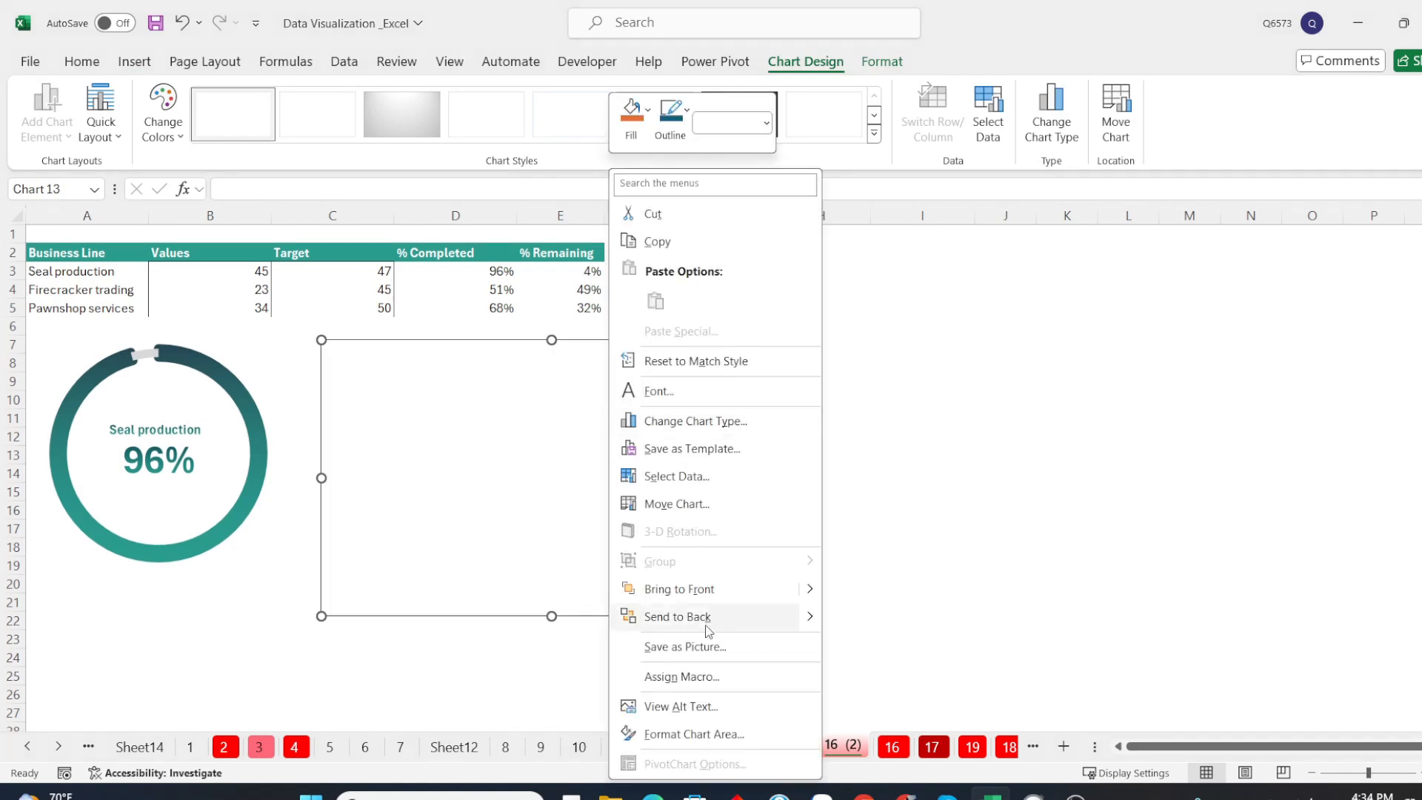
click(677, 476)
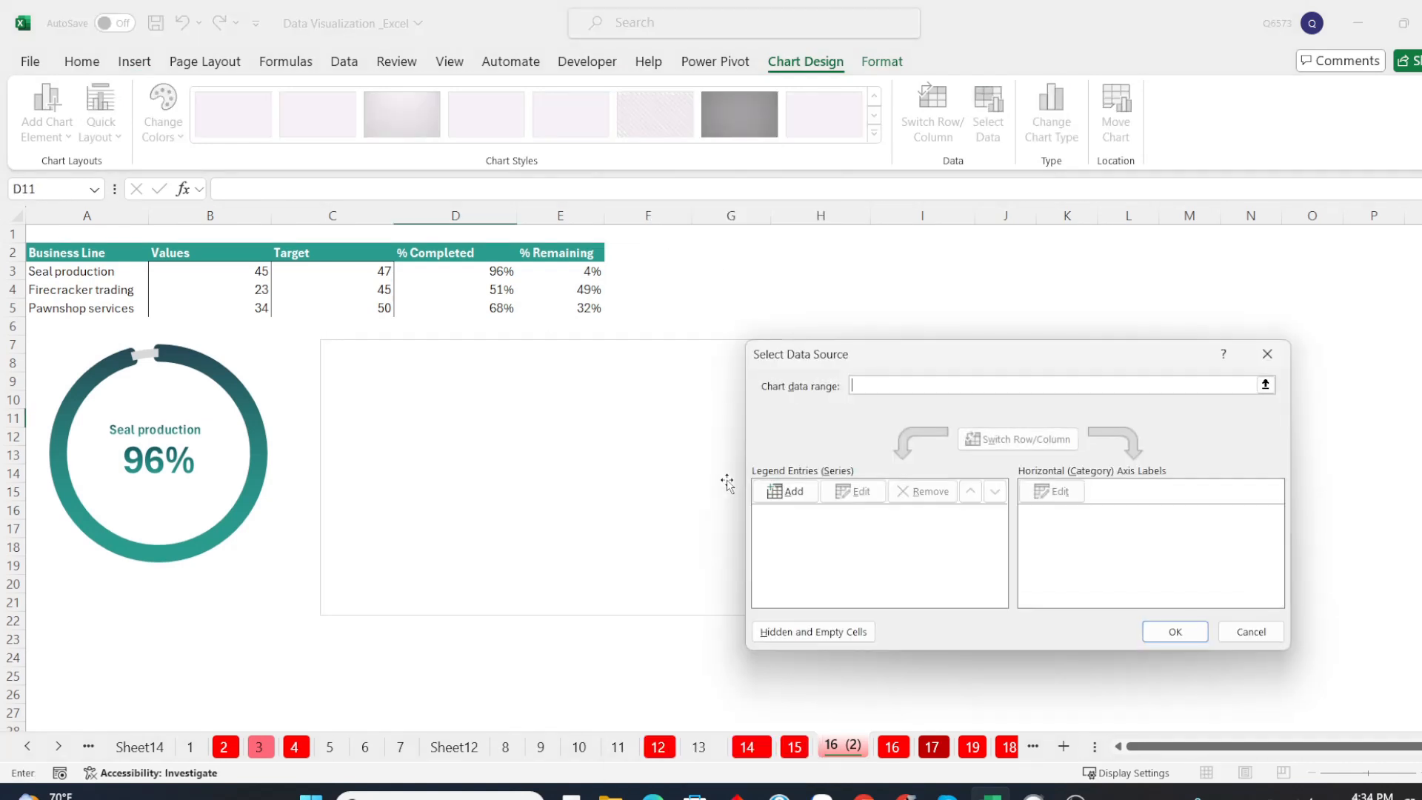
click(807, 502)
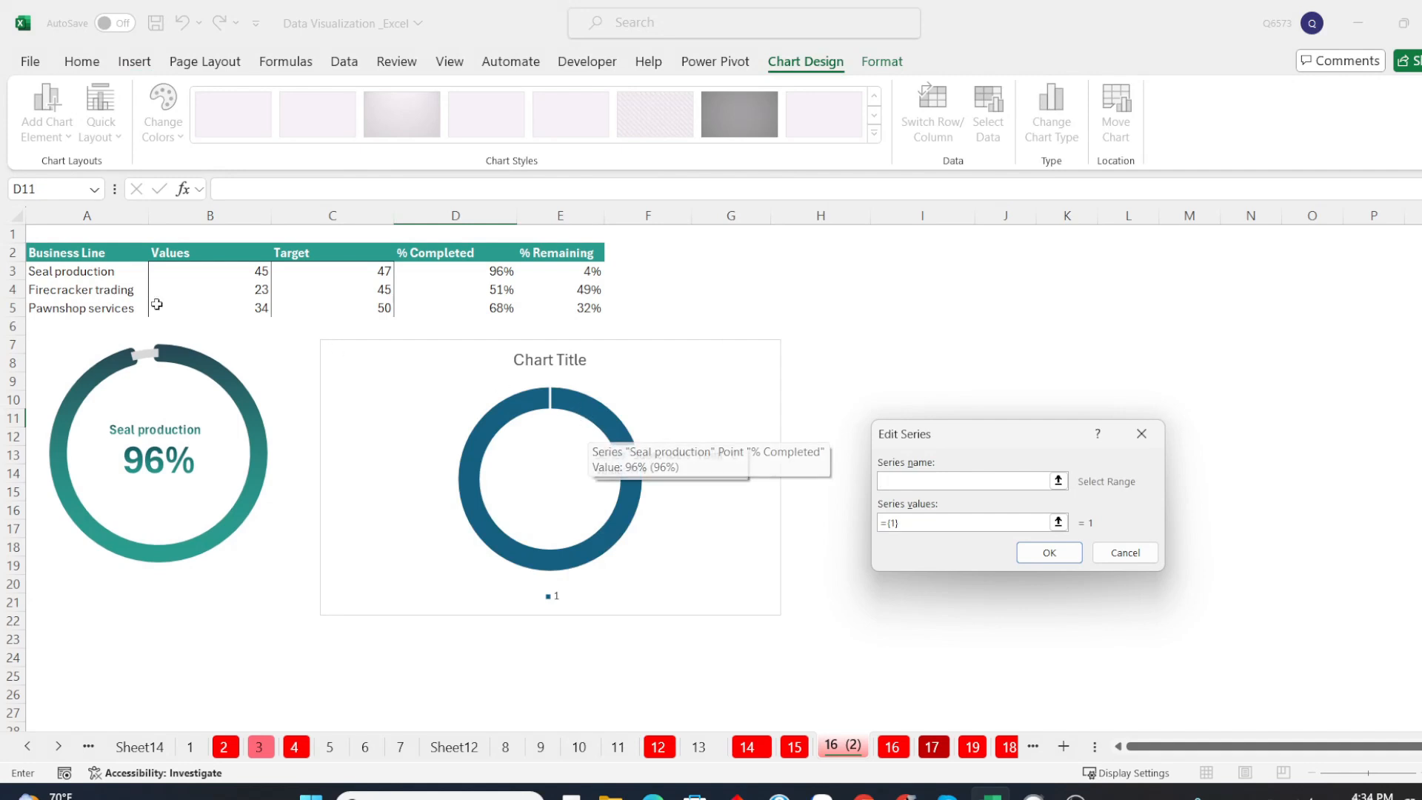
click(110, 290)
click(1058, 522)
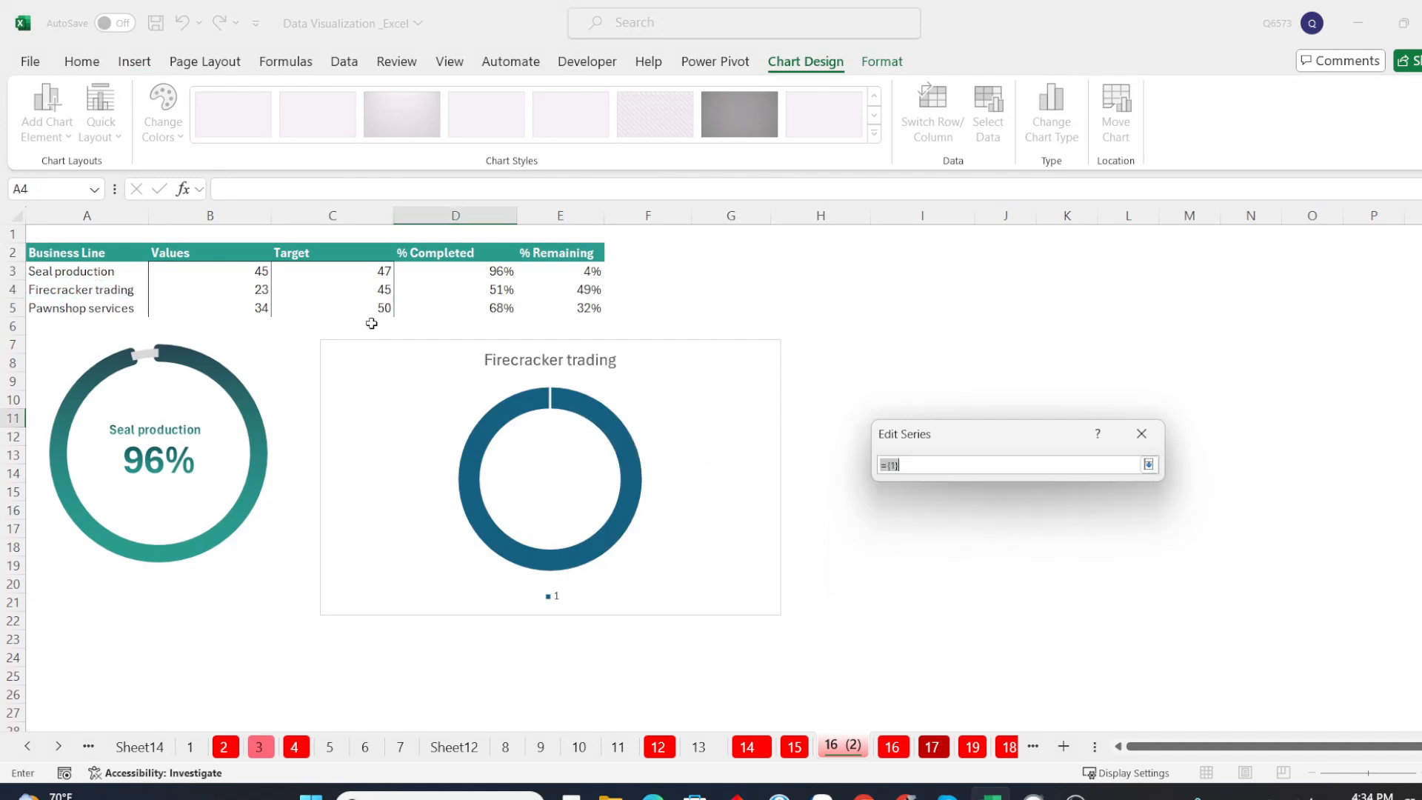
drag(468, 294, 585, 291)
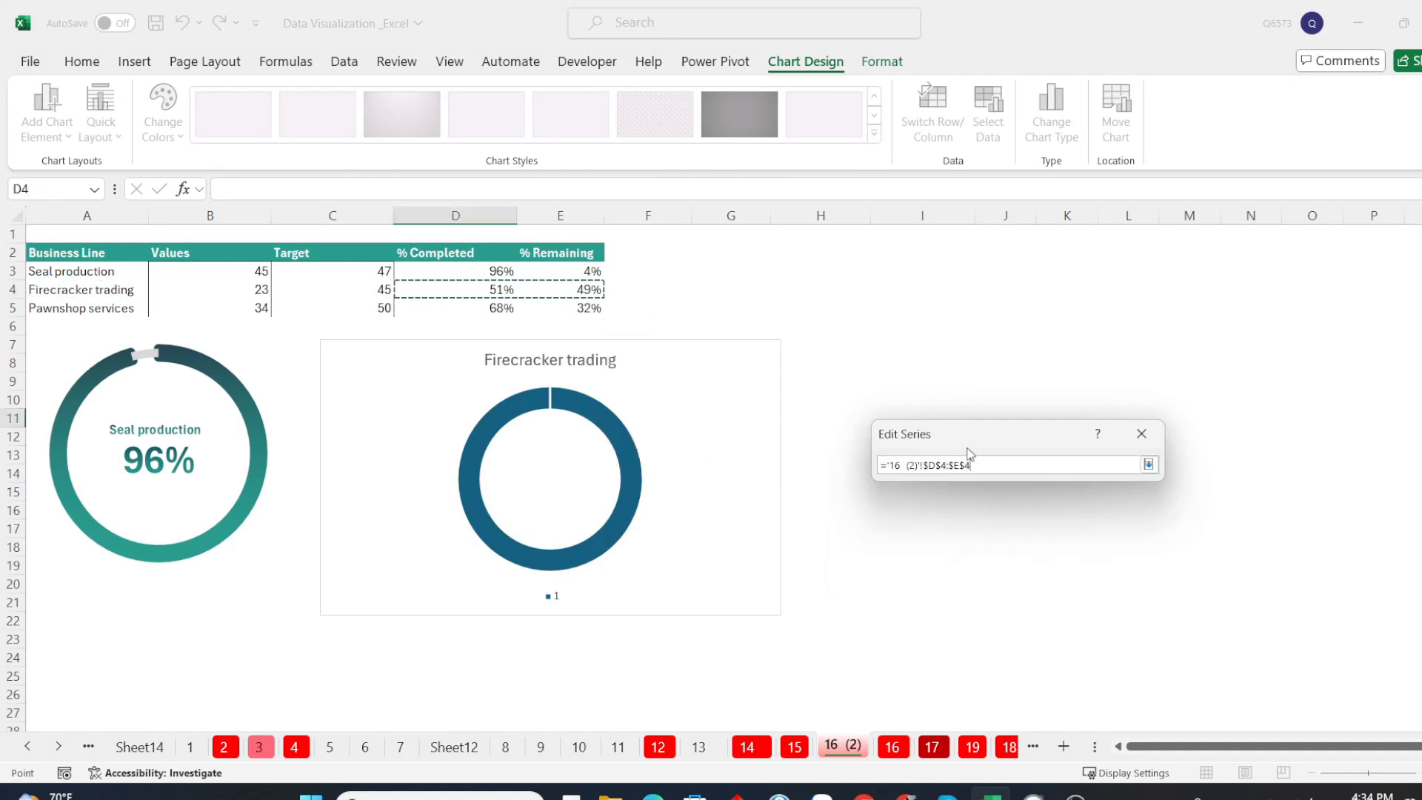
click(1148, 464)
click(1047, 552)
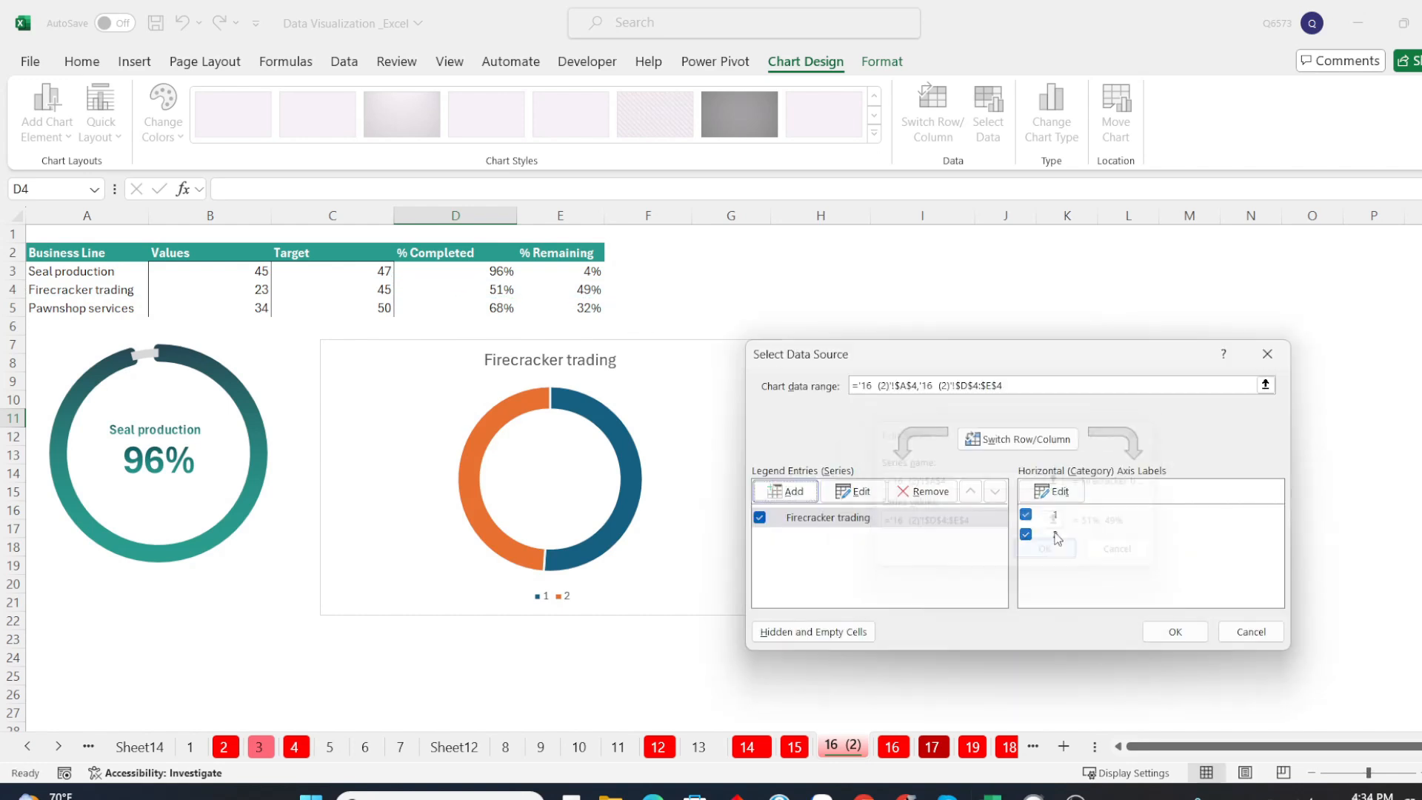
Set the chart's category labels to the % Completed and % Remaining headers in D2:E2 and apply the data source
click(1049, 491)
drag(453, 253, 534, 252)
click(1148, 488)
click(1048, 526)
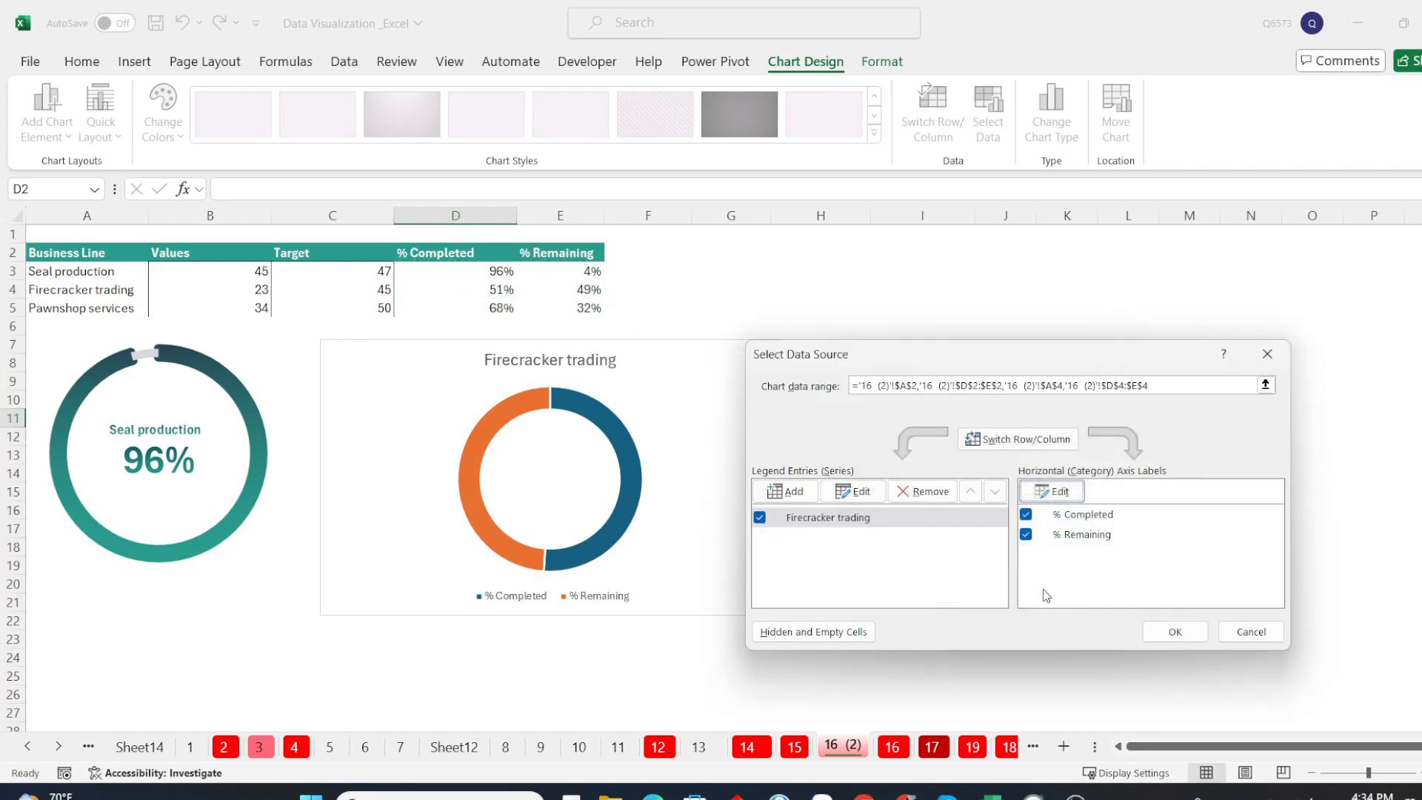
click(1174, 631)
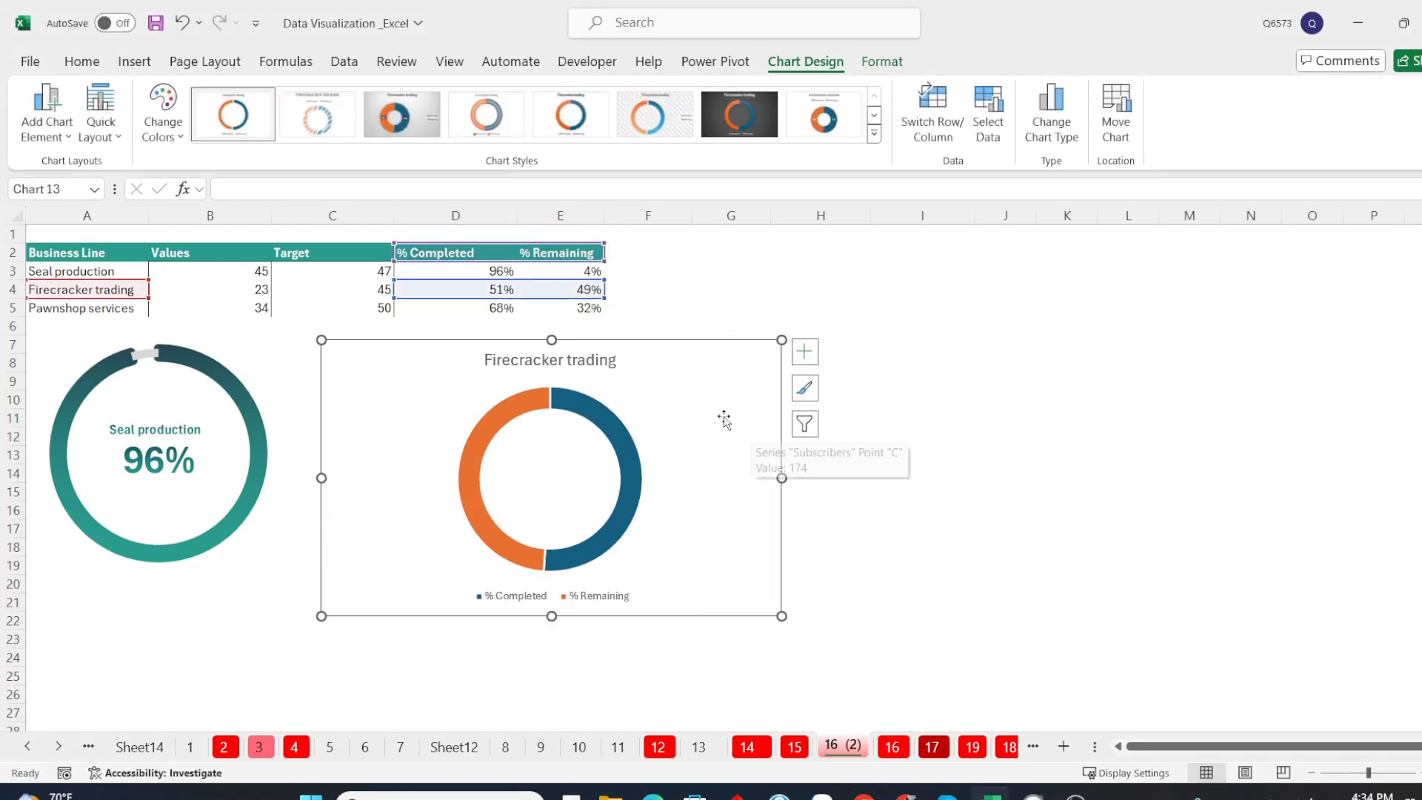
Delete the title and the legend from the Firecracker trading chart
click(598, 363)
key(Delete)
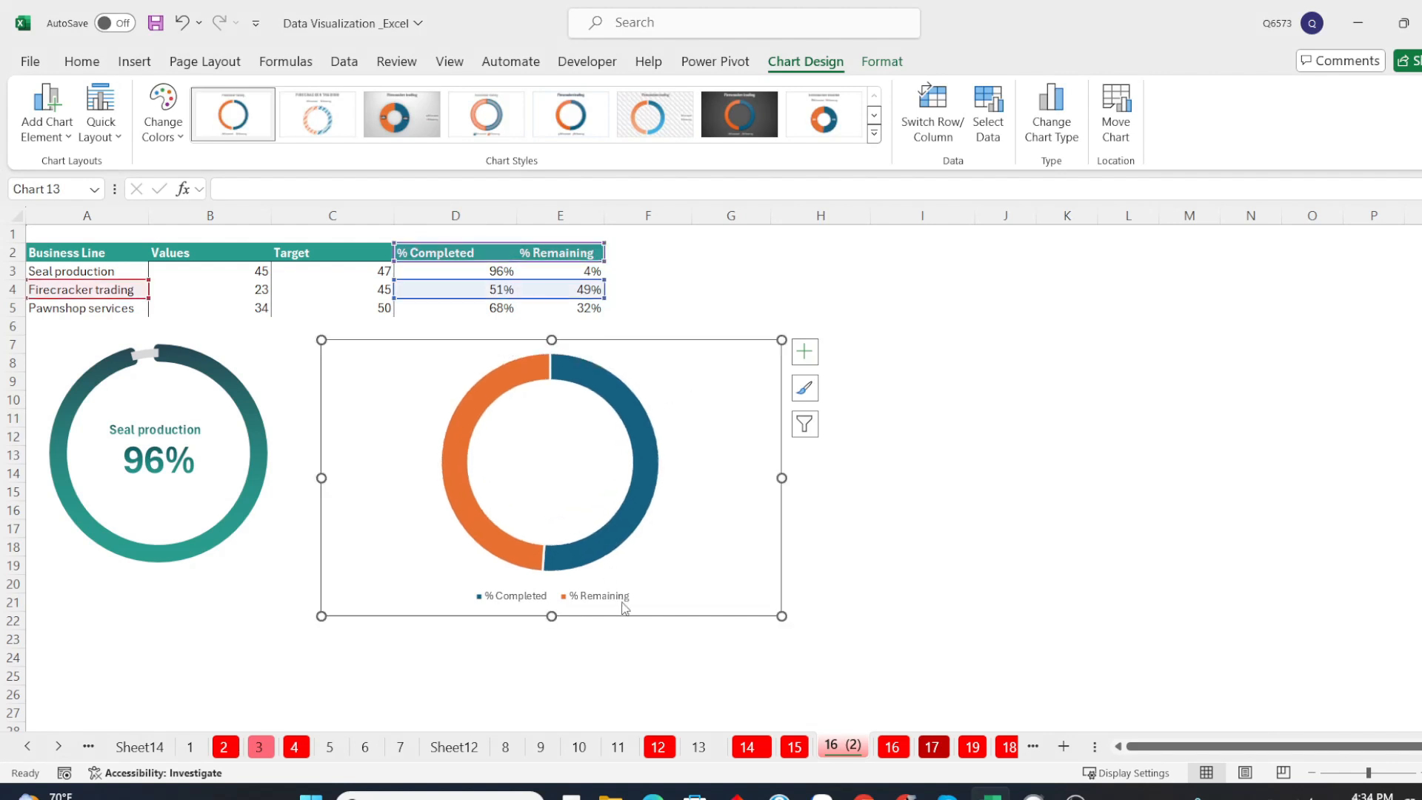
click(626, 597)
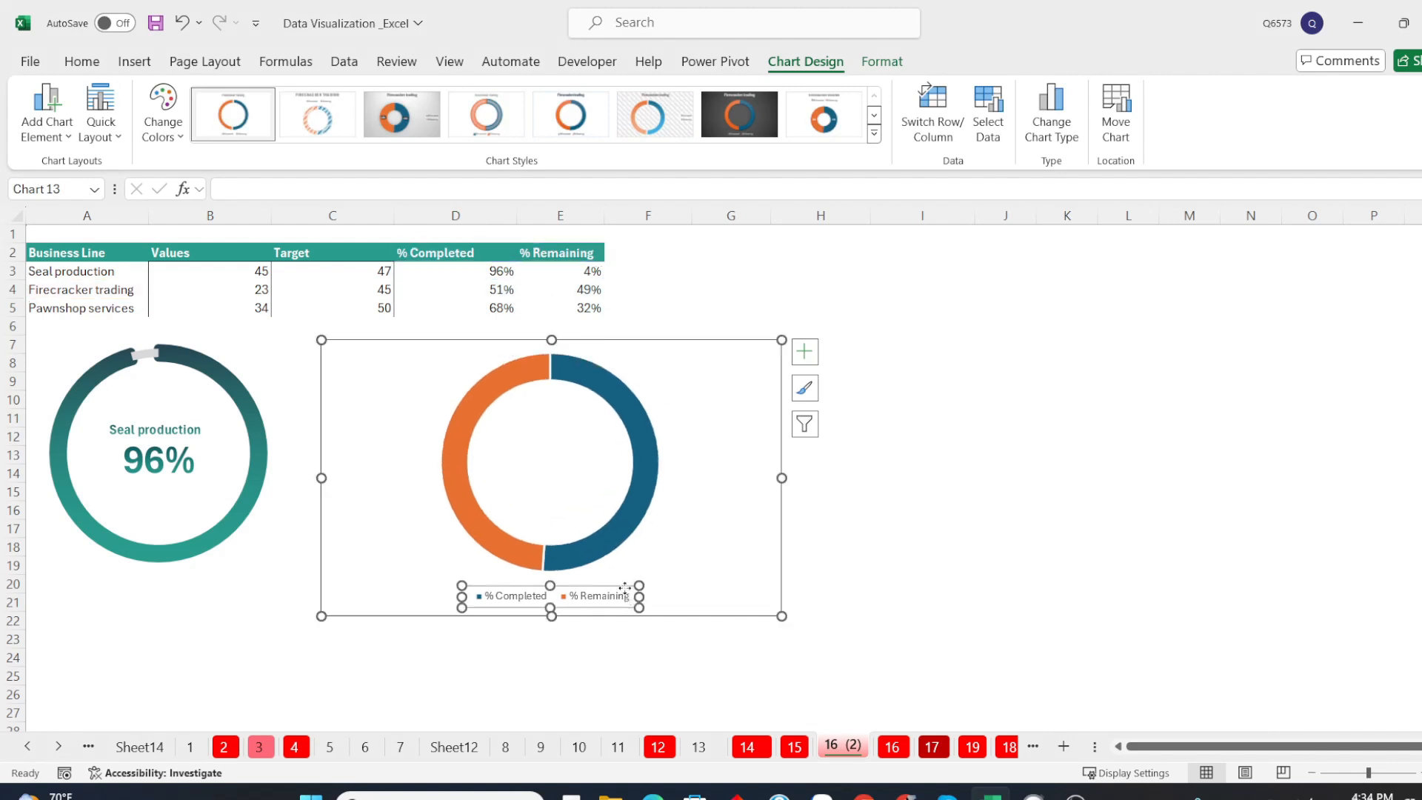
key(Delete)
Set the doughnut hole size of the Firecracker trading series to 81%
click(883, 62)
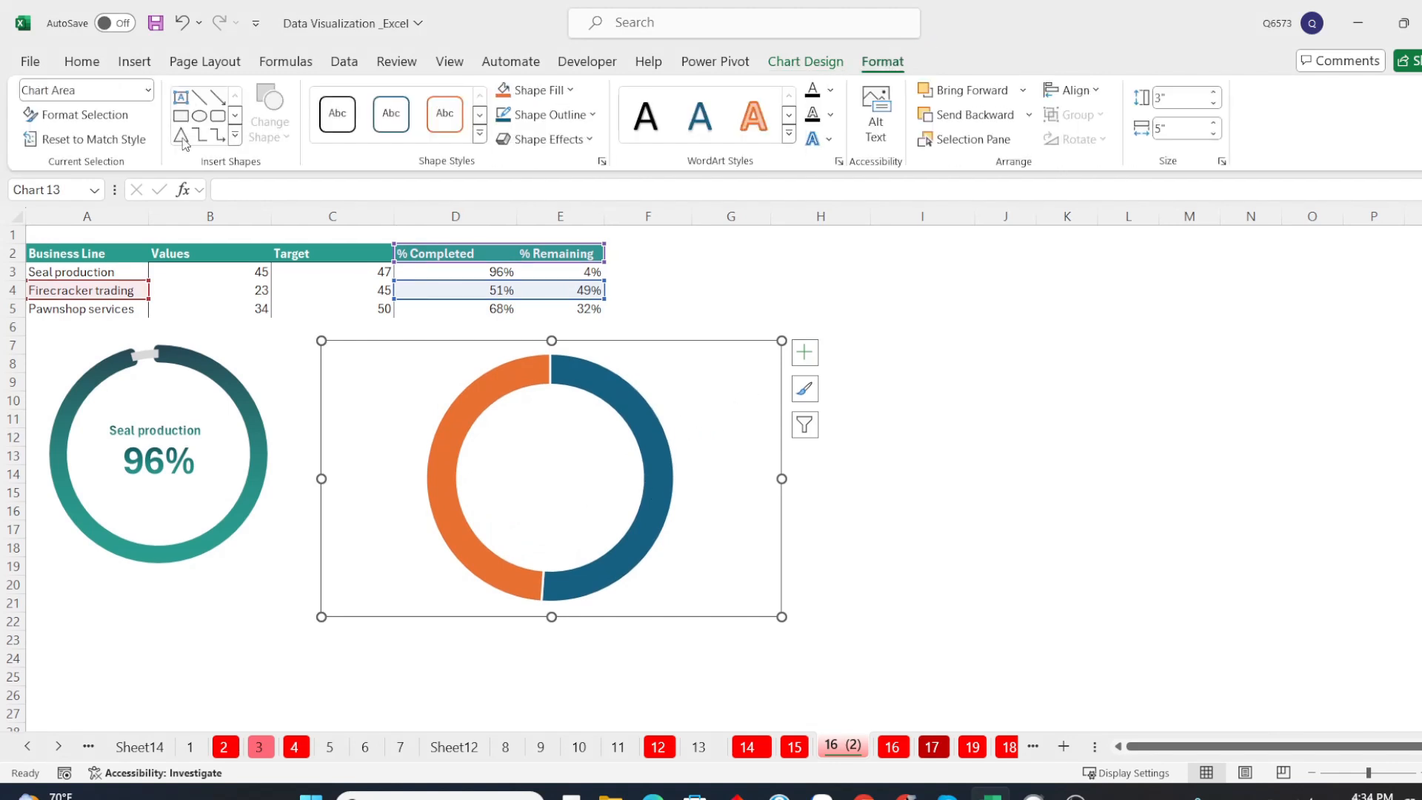
click(148, 91)
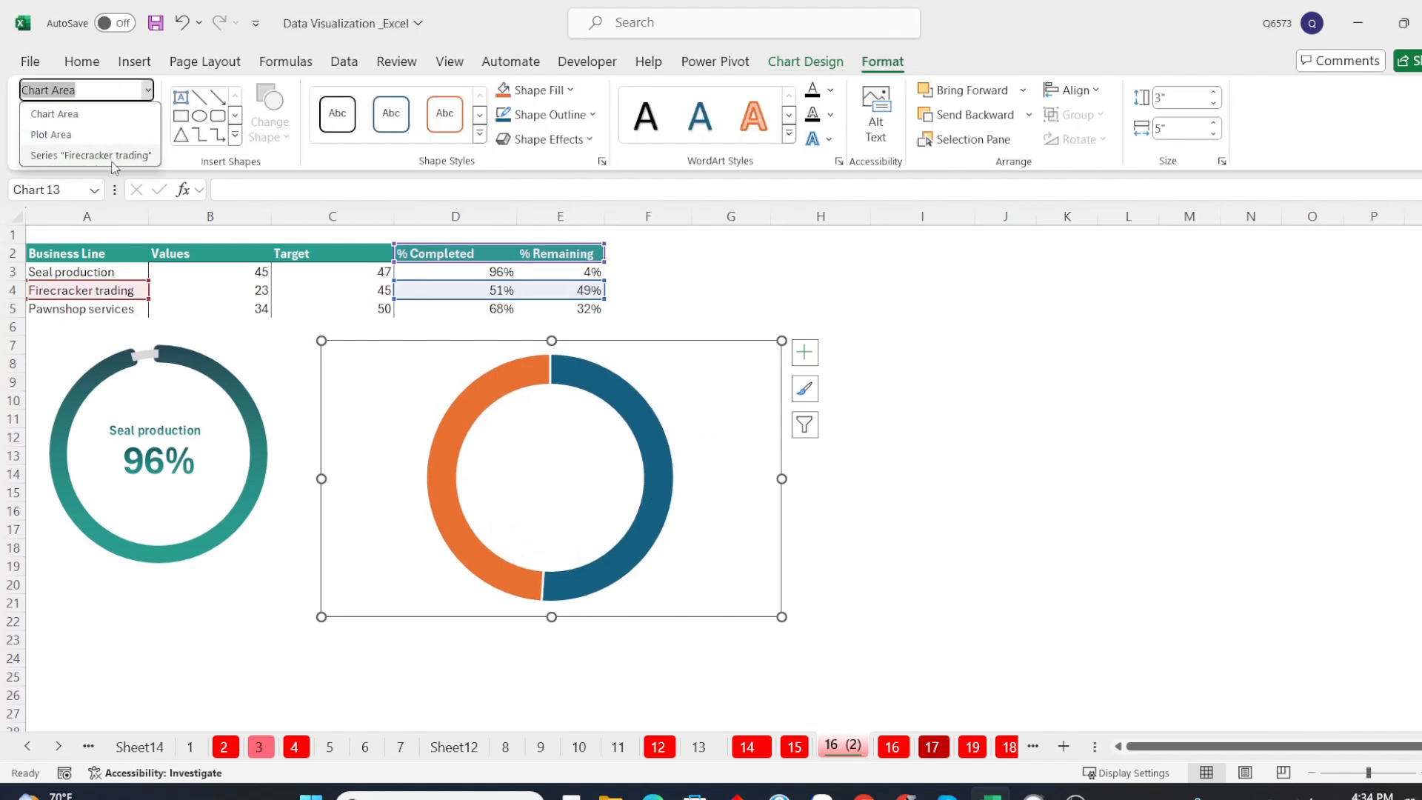
click(112, 157)
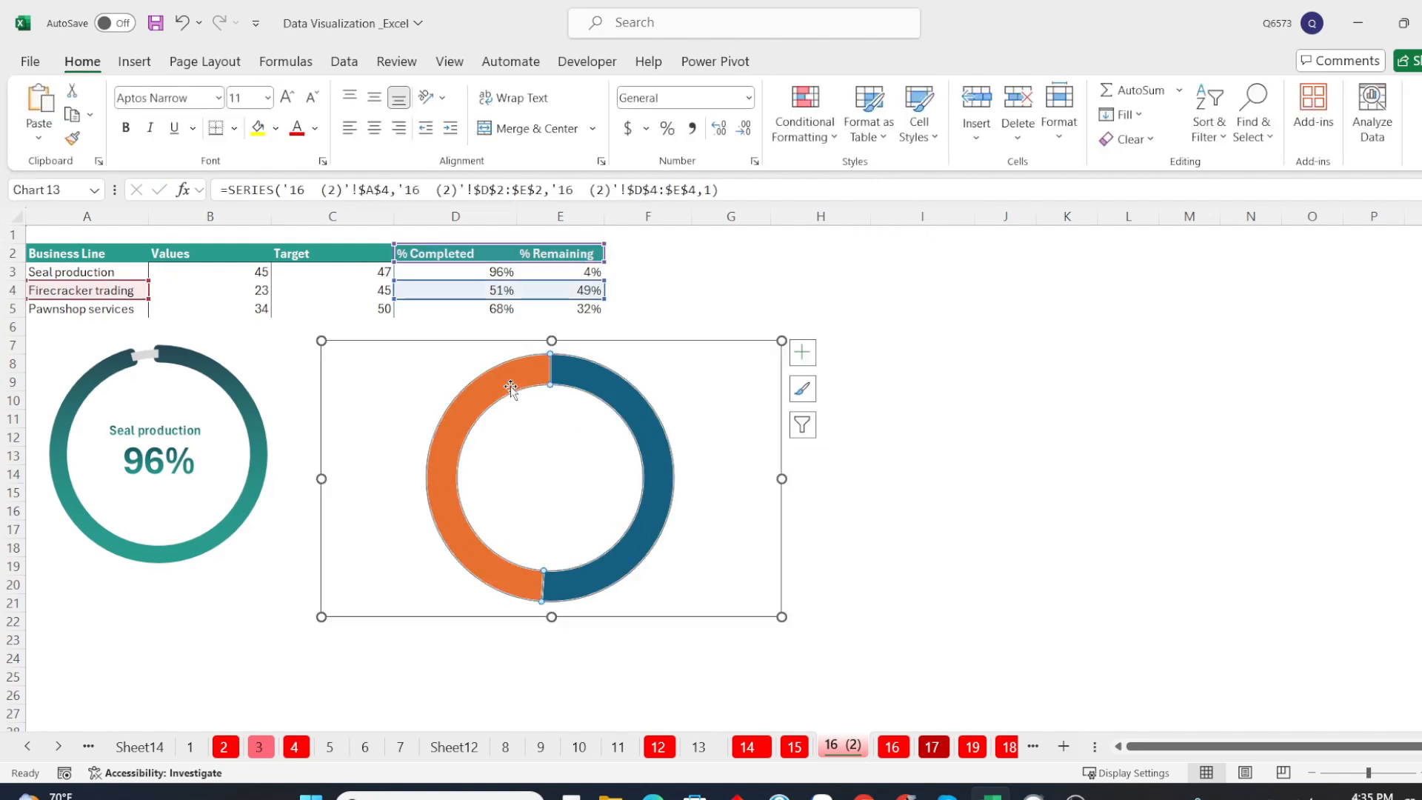
double_click(509, 386)
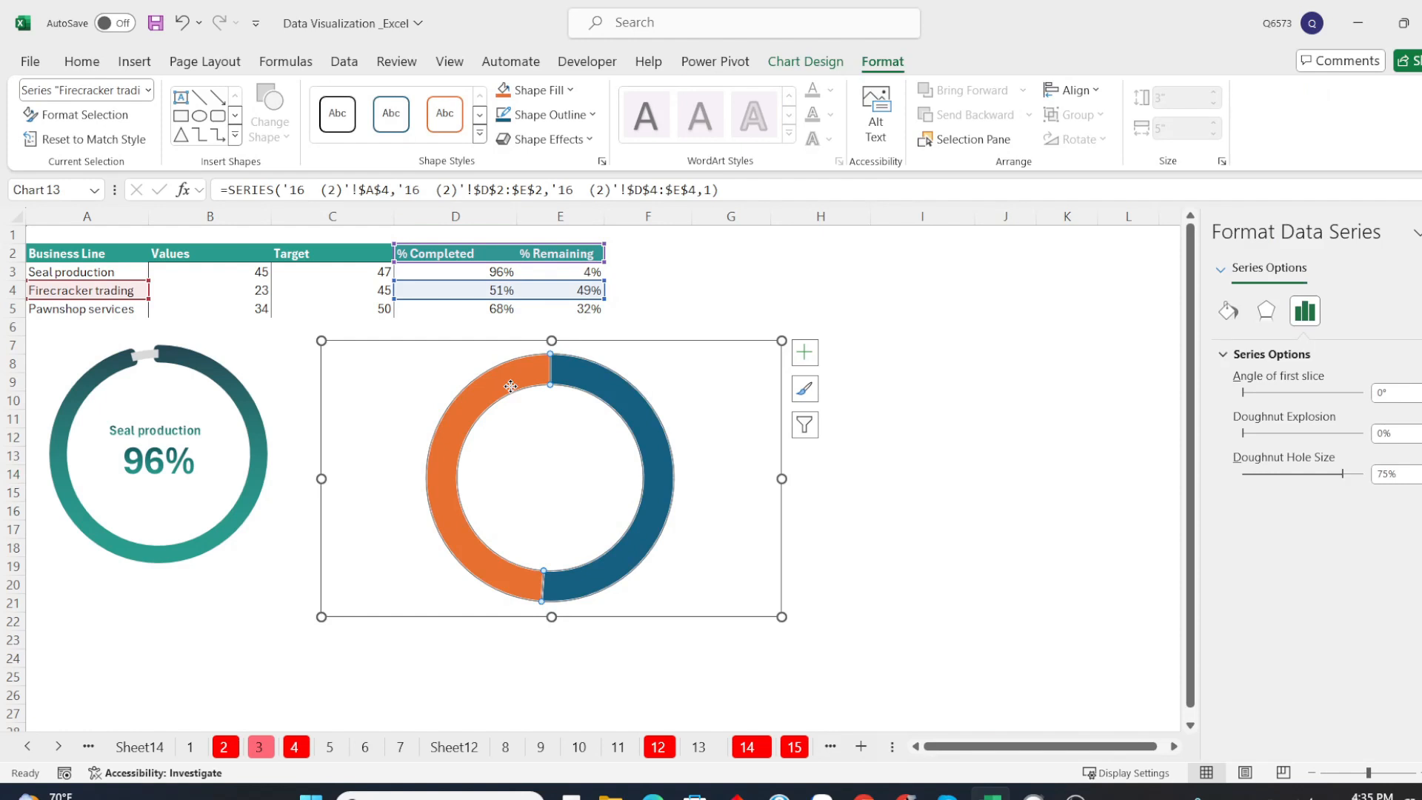
click(511, 386)
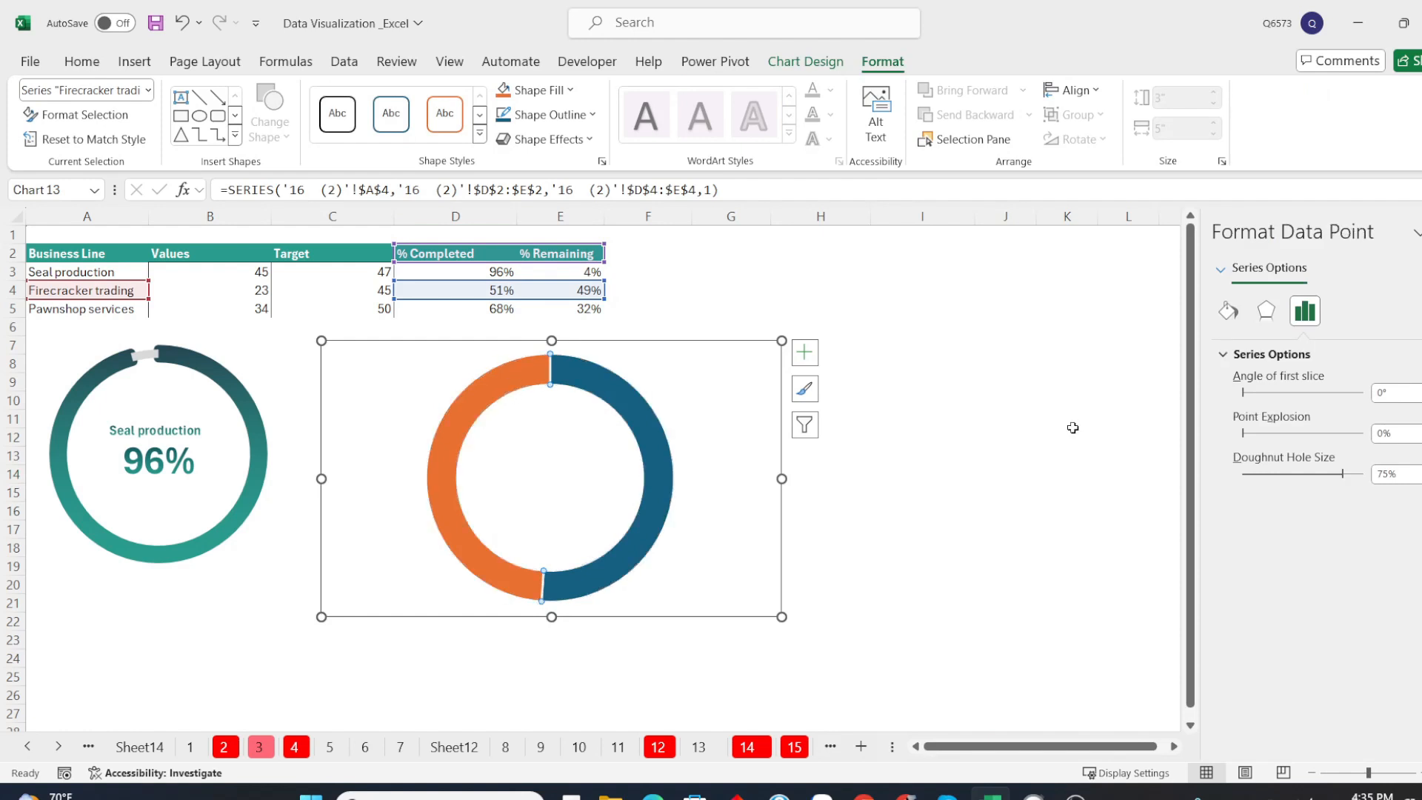
drag(1345, 477, 1345, 478)
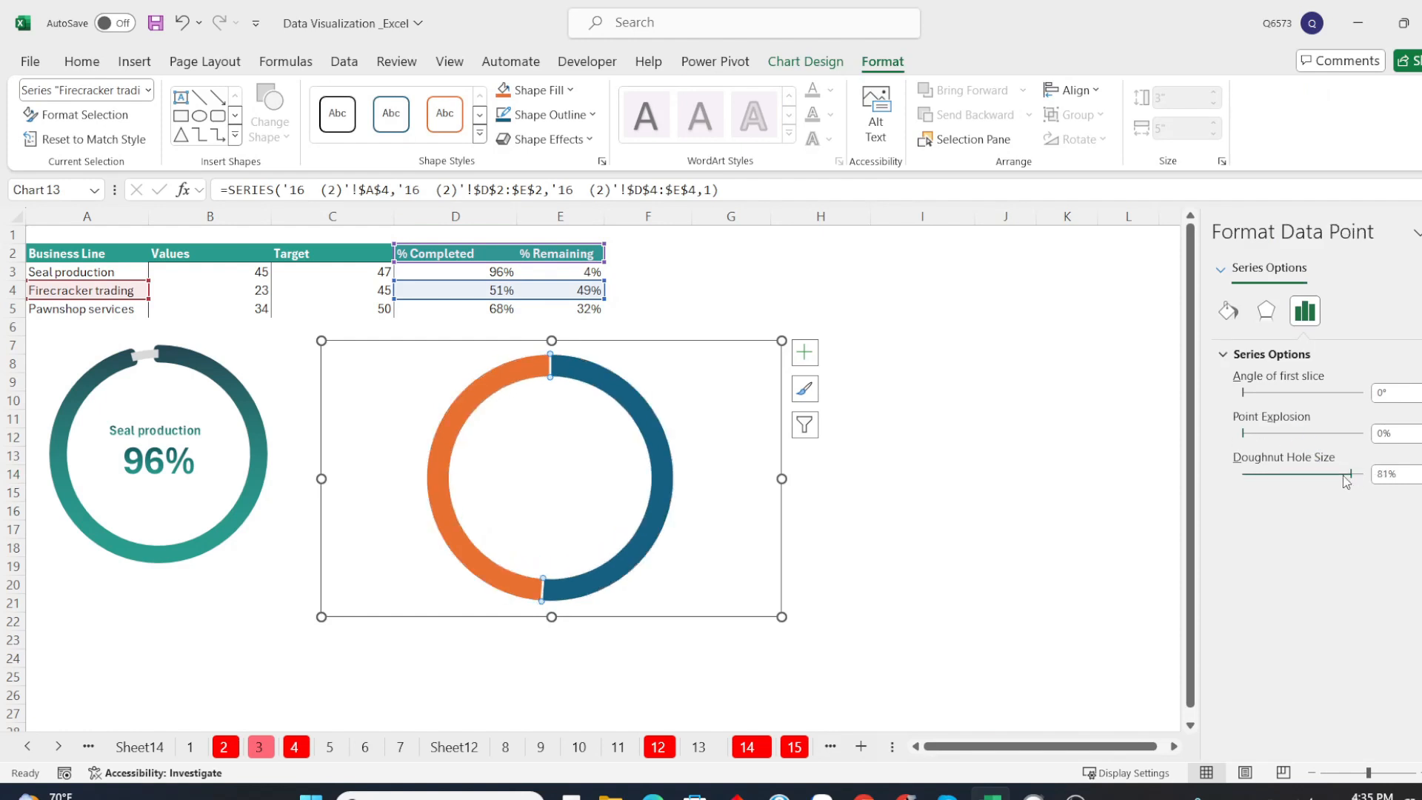
Fill the % Remaining slice with solid light grey
click(1229, 312)
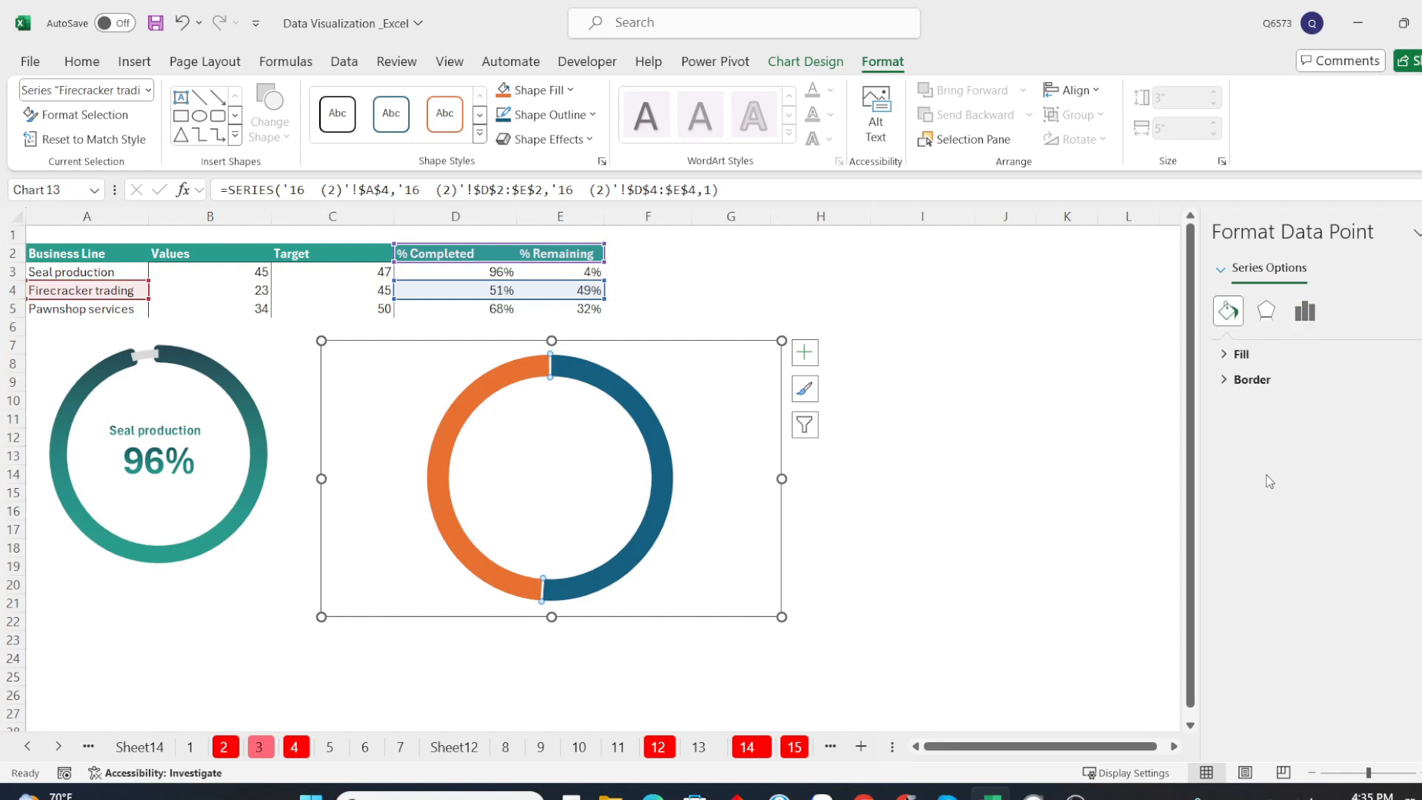
click(1226, 354)
click(1411, 553)
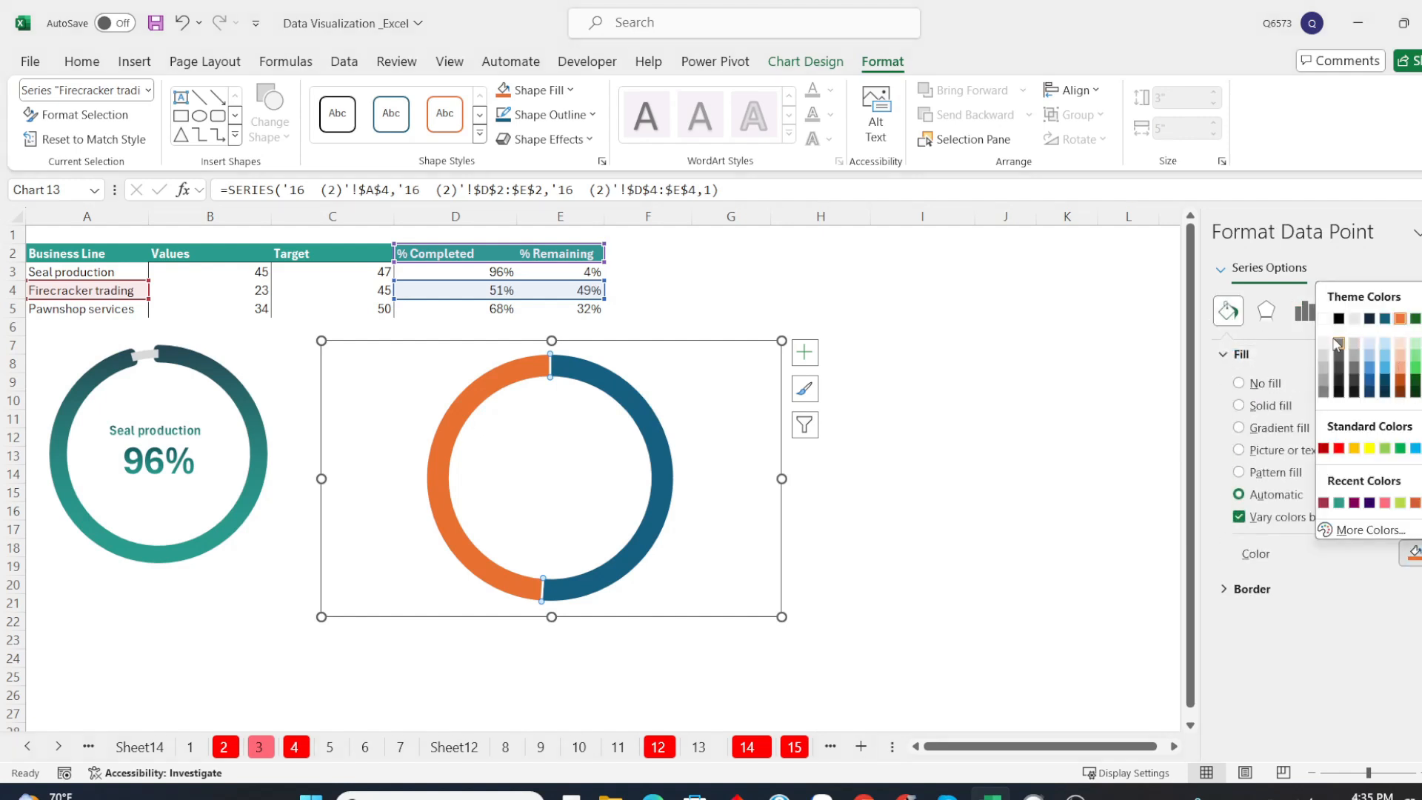
click(1324, 359)
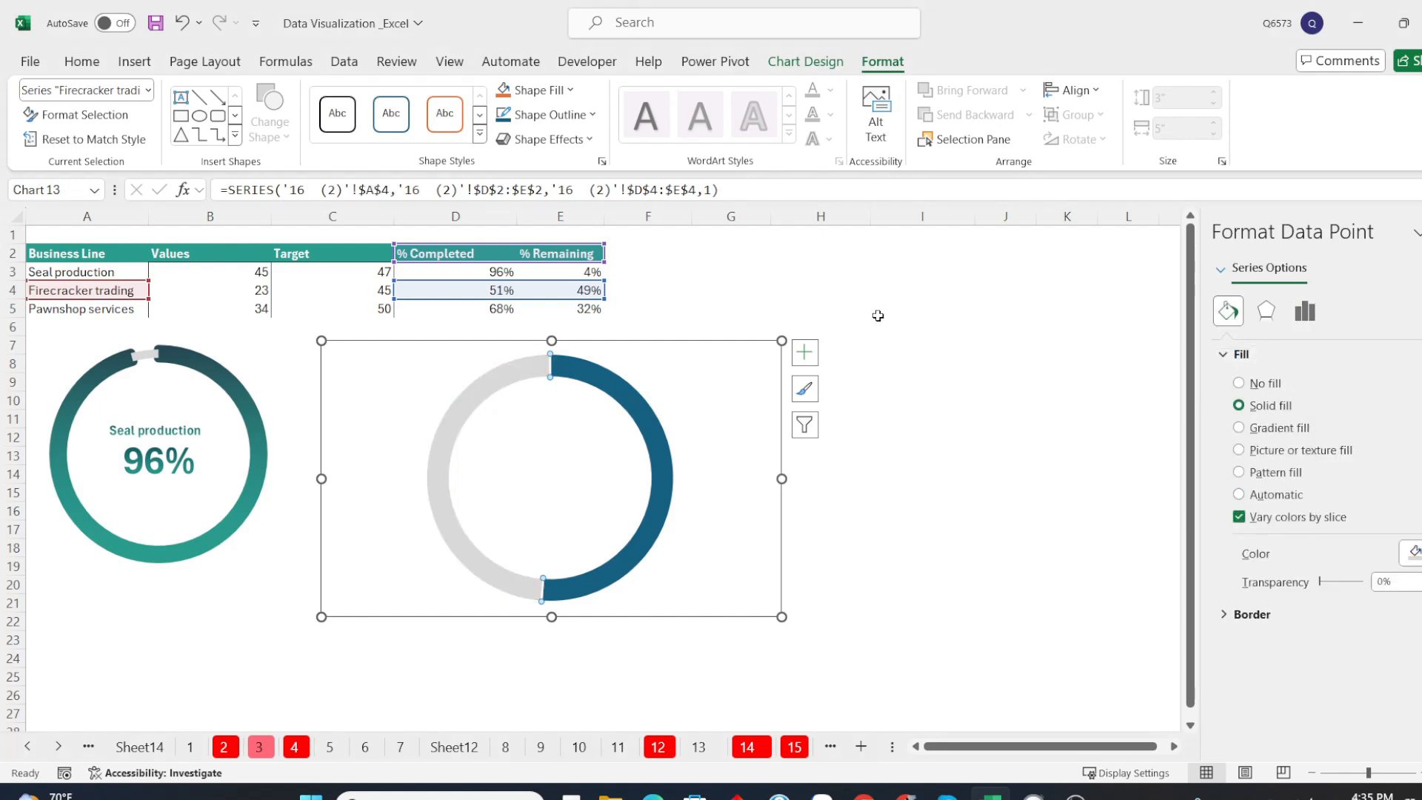
Give the % Completed slice a gradient line border 8 pt wide
click(1248, 614)
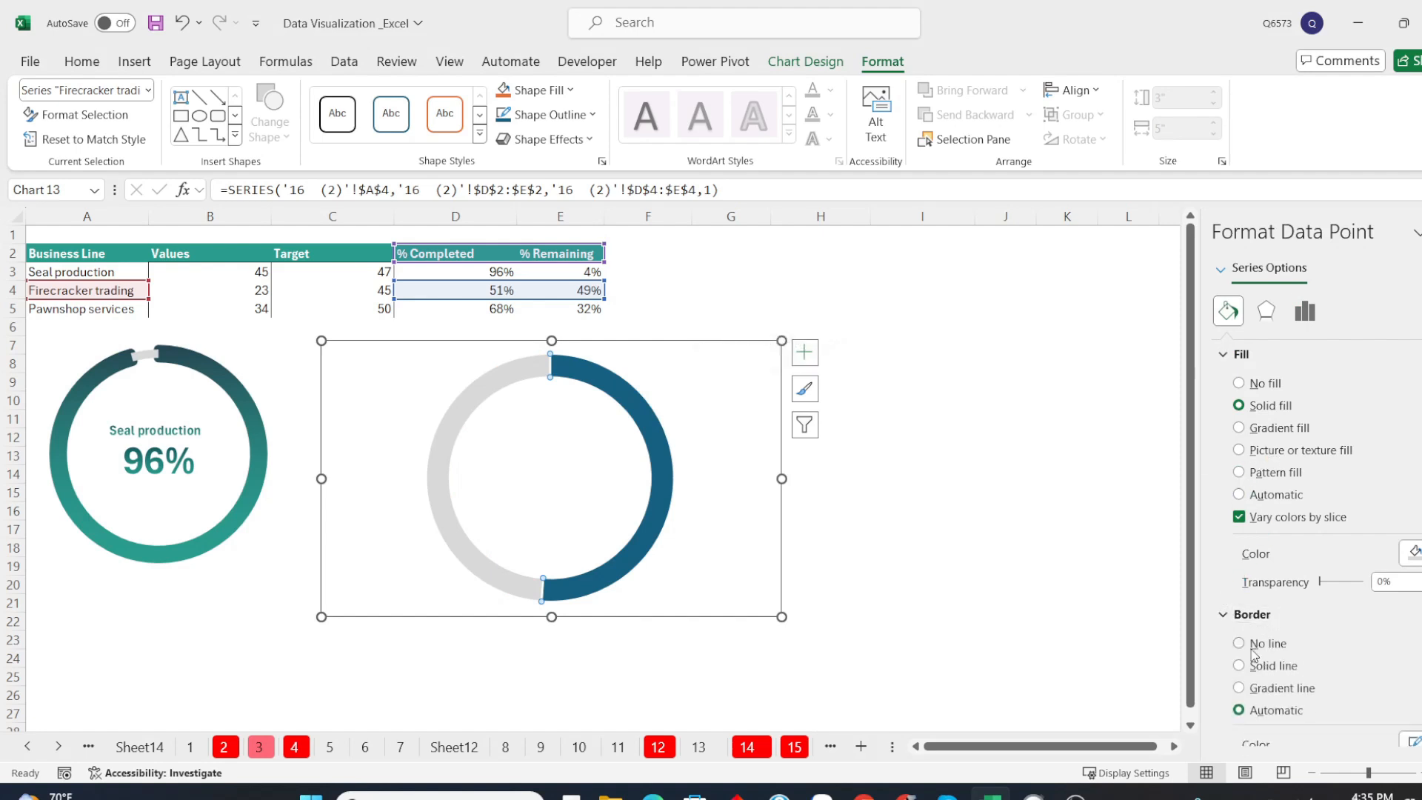
click(618, 396)
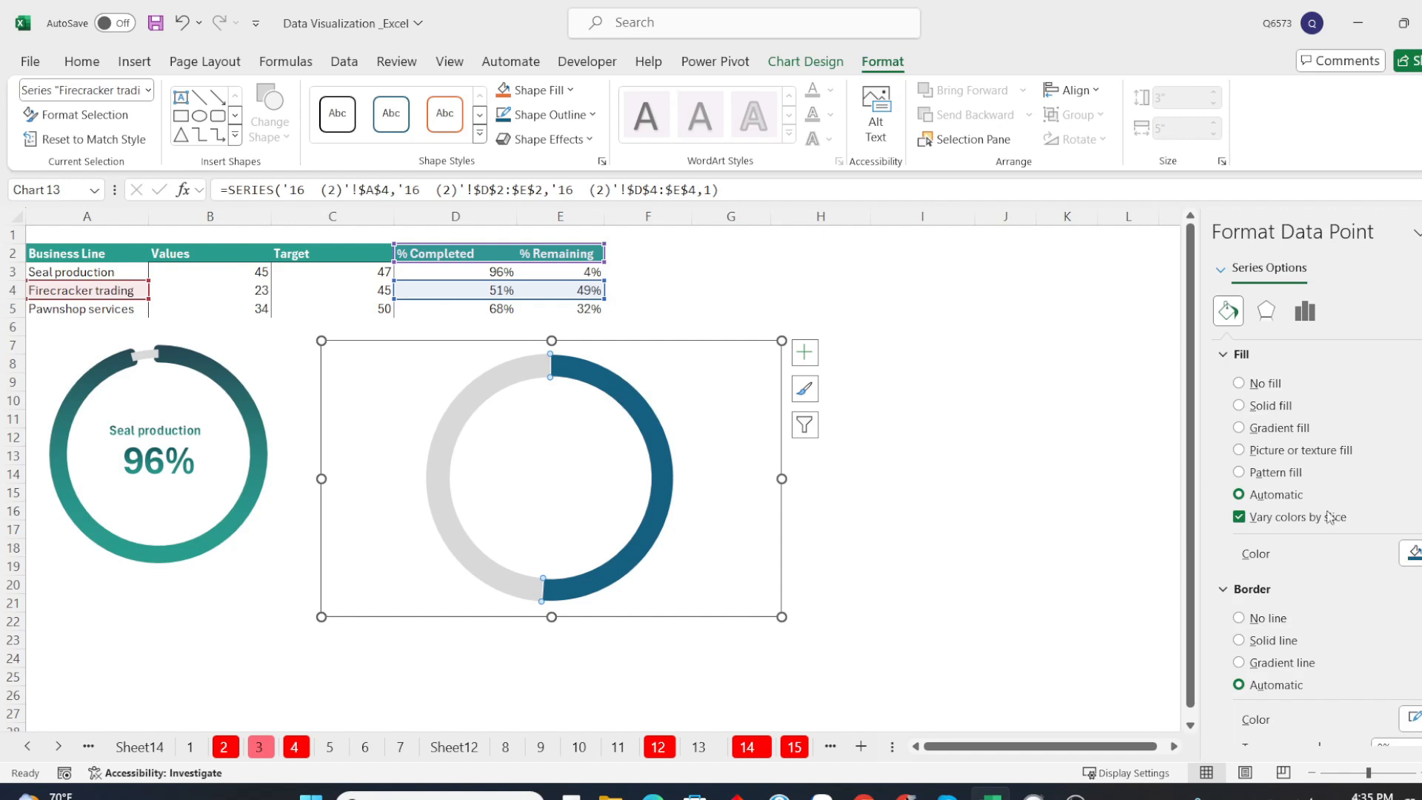
scroll(1329, 517, down, 3)
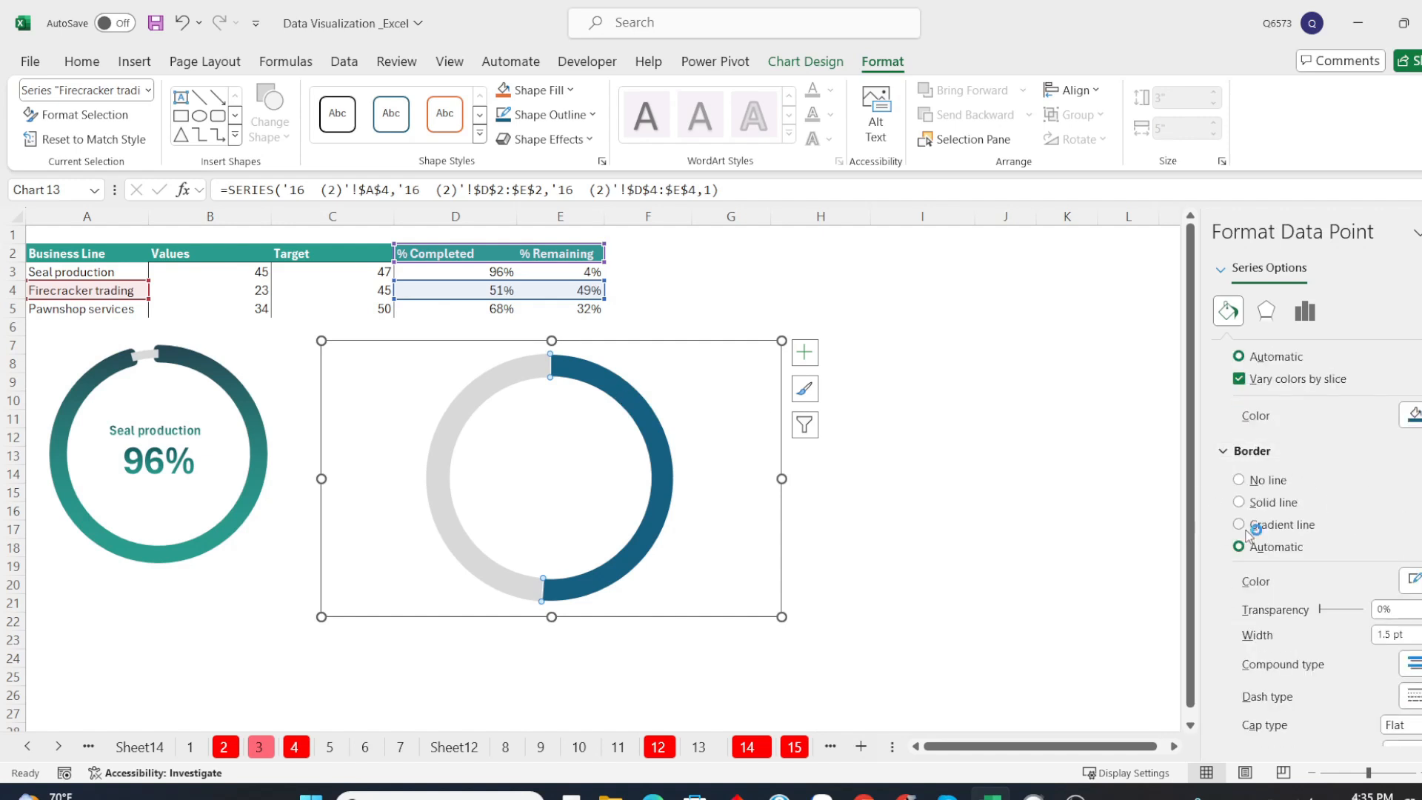
click(1239, 524)
scroll(1242, 528, down, 4)
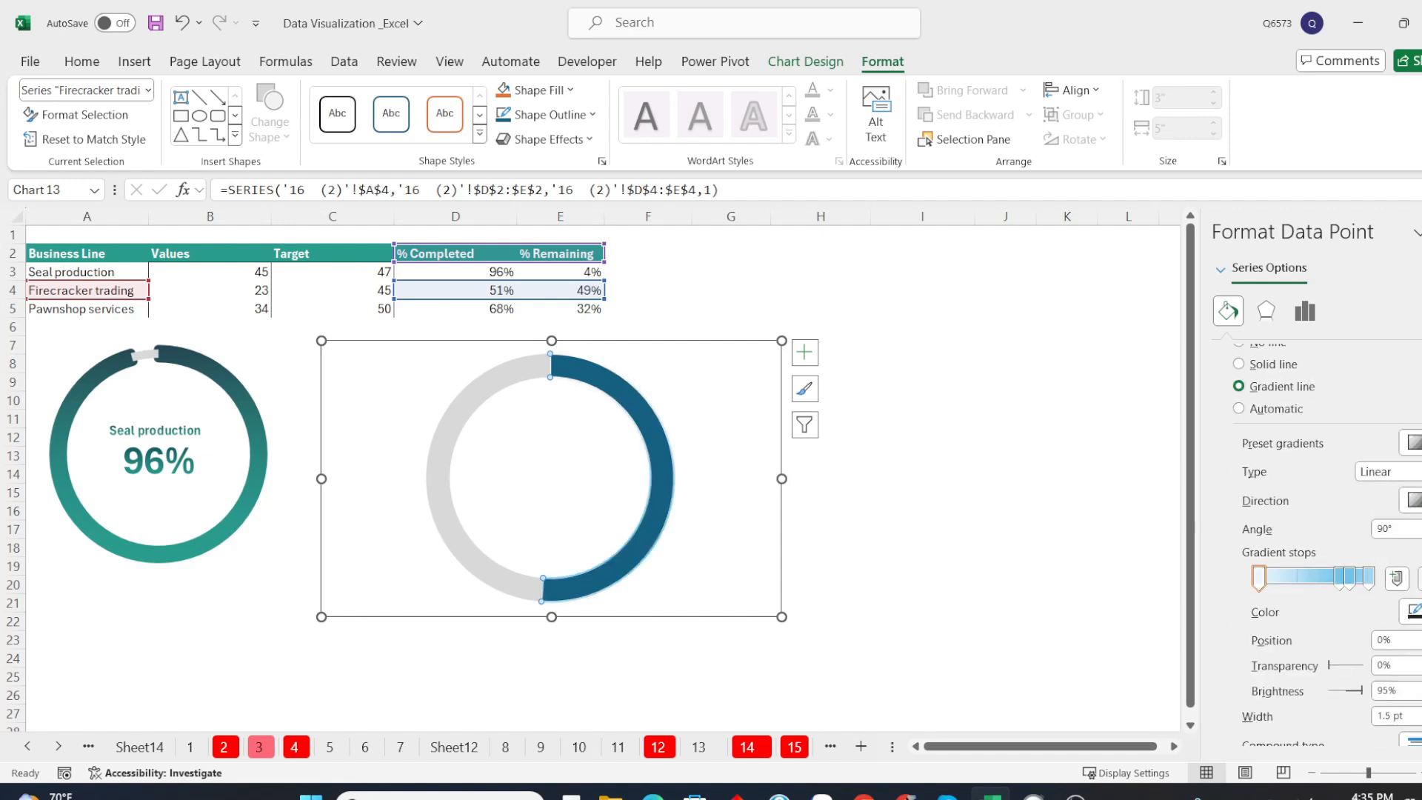
click(1420, 665)
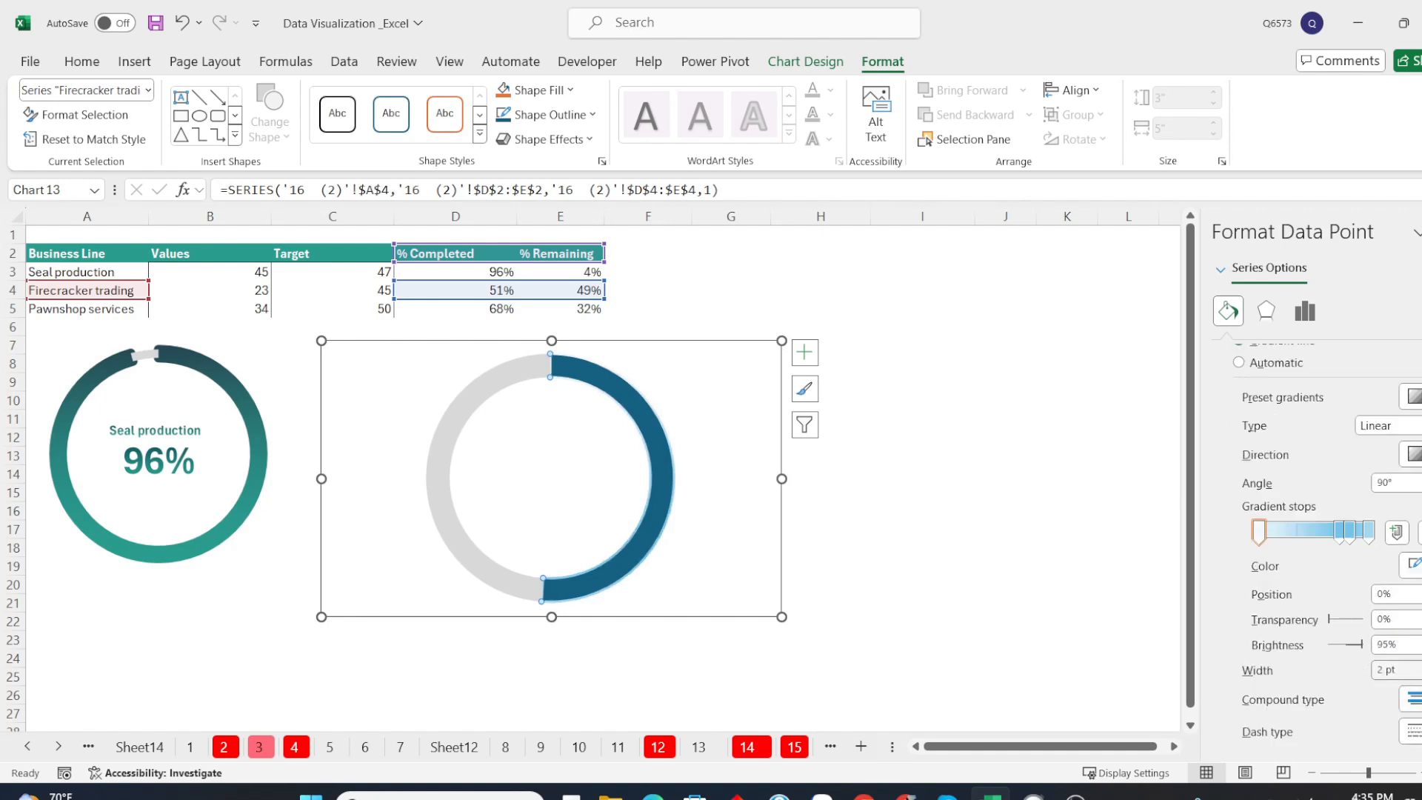
click(1420, 666)
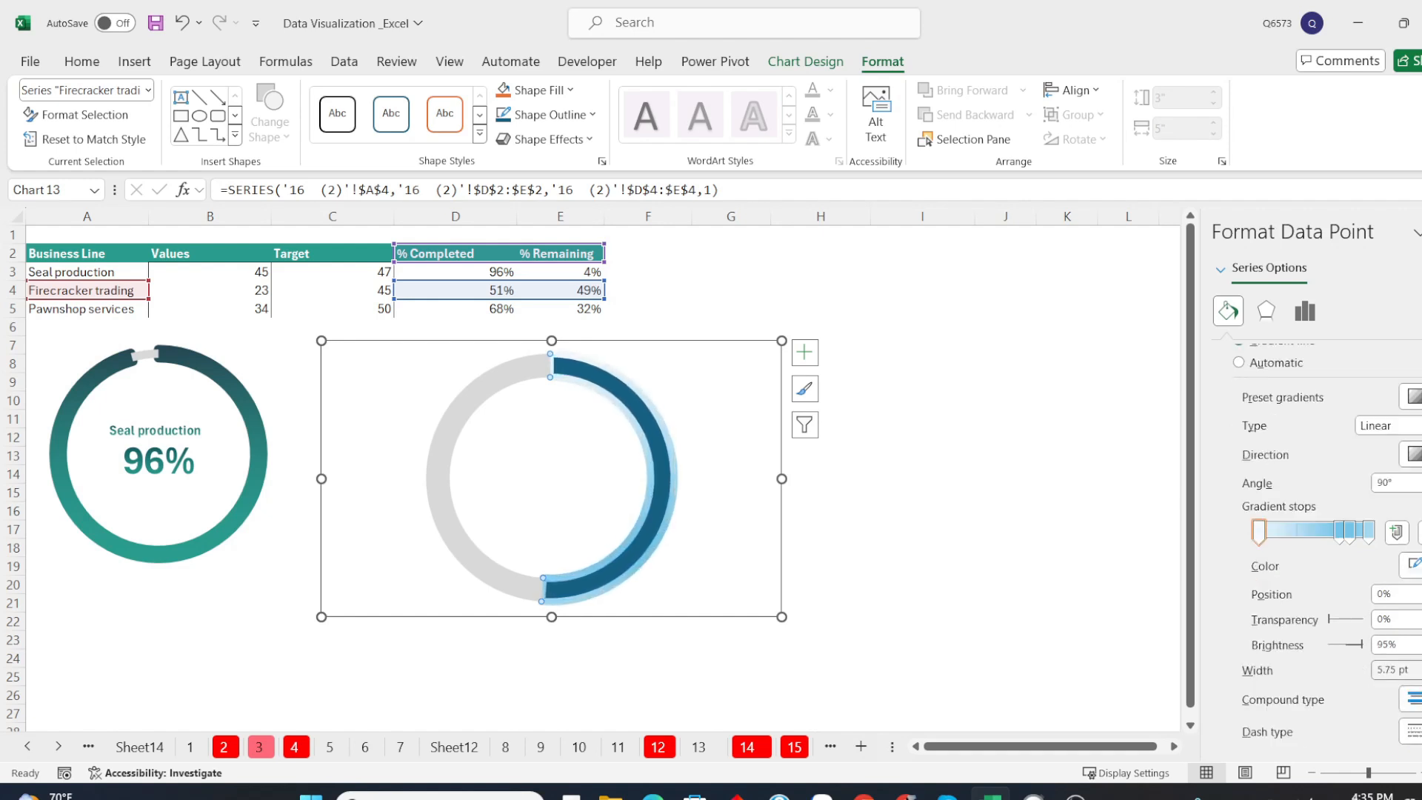
click(1420, 665)
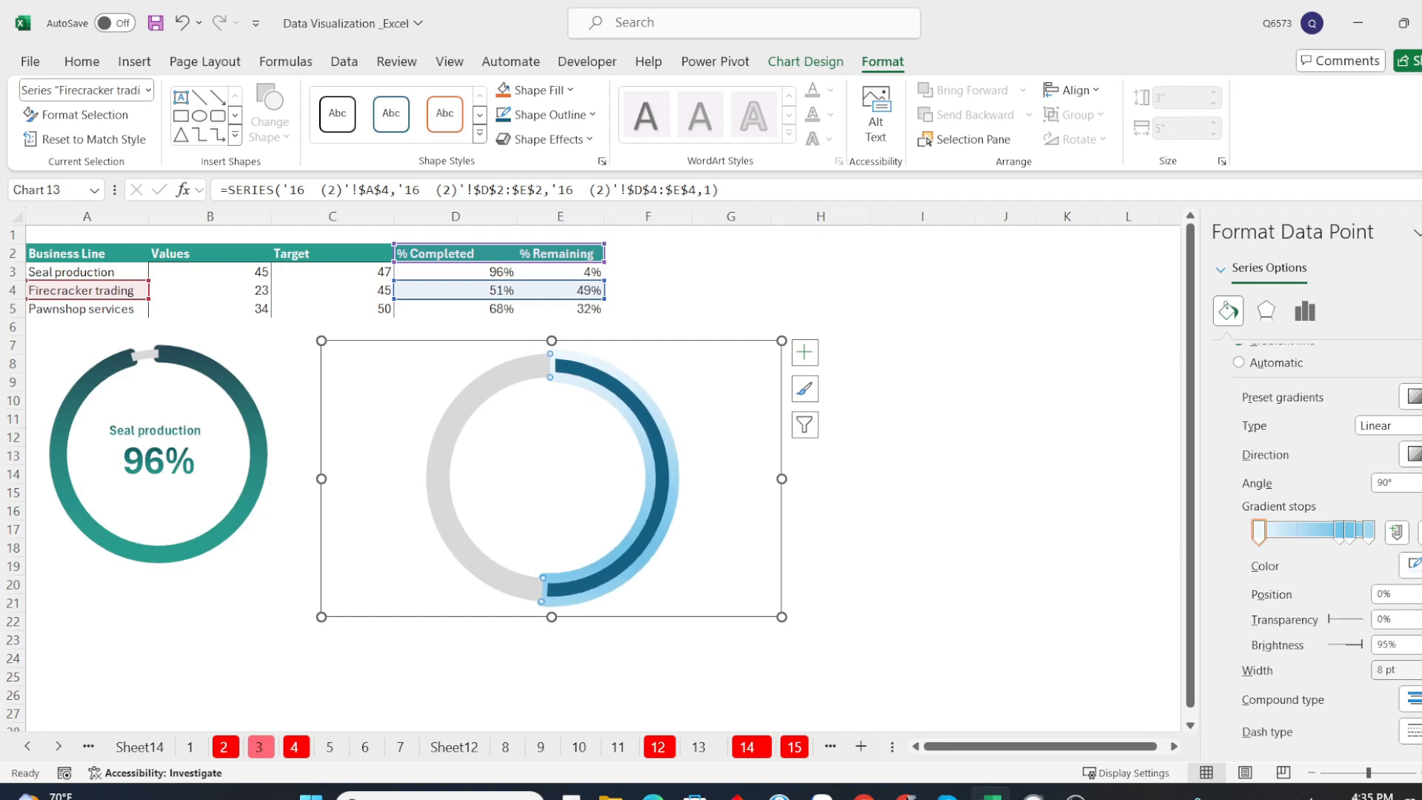
Reduce the % Completed slice's border gradient to two stops and color the first stop dark purple
mouse_move(1259, 531)
mouse_down()
mouse_move(1371, 534)
mouse_move(1258, 531)
mouse_up()
click(1410, 566)
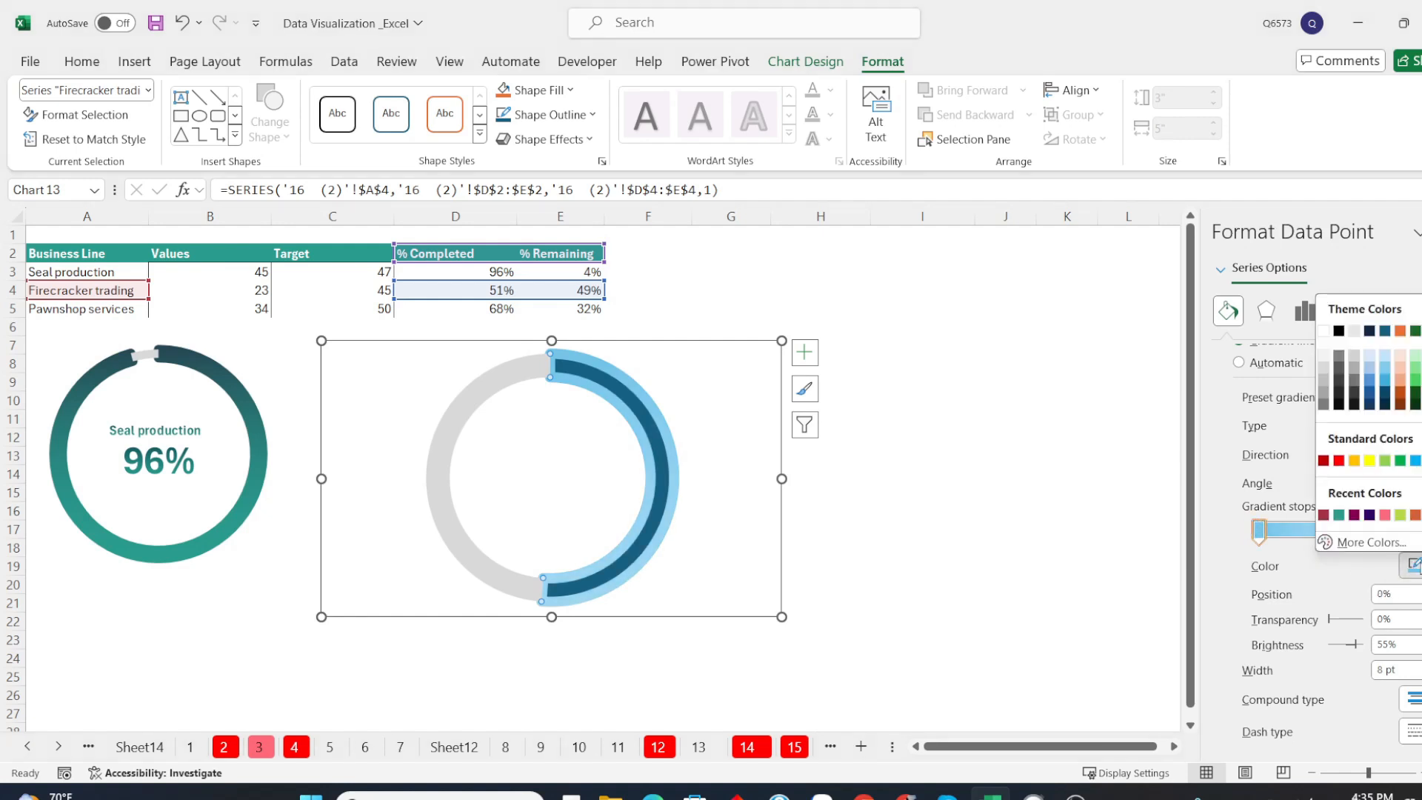
click(1369, 515)
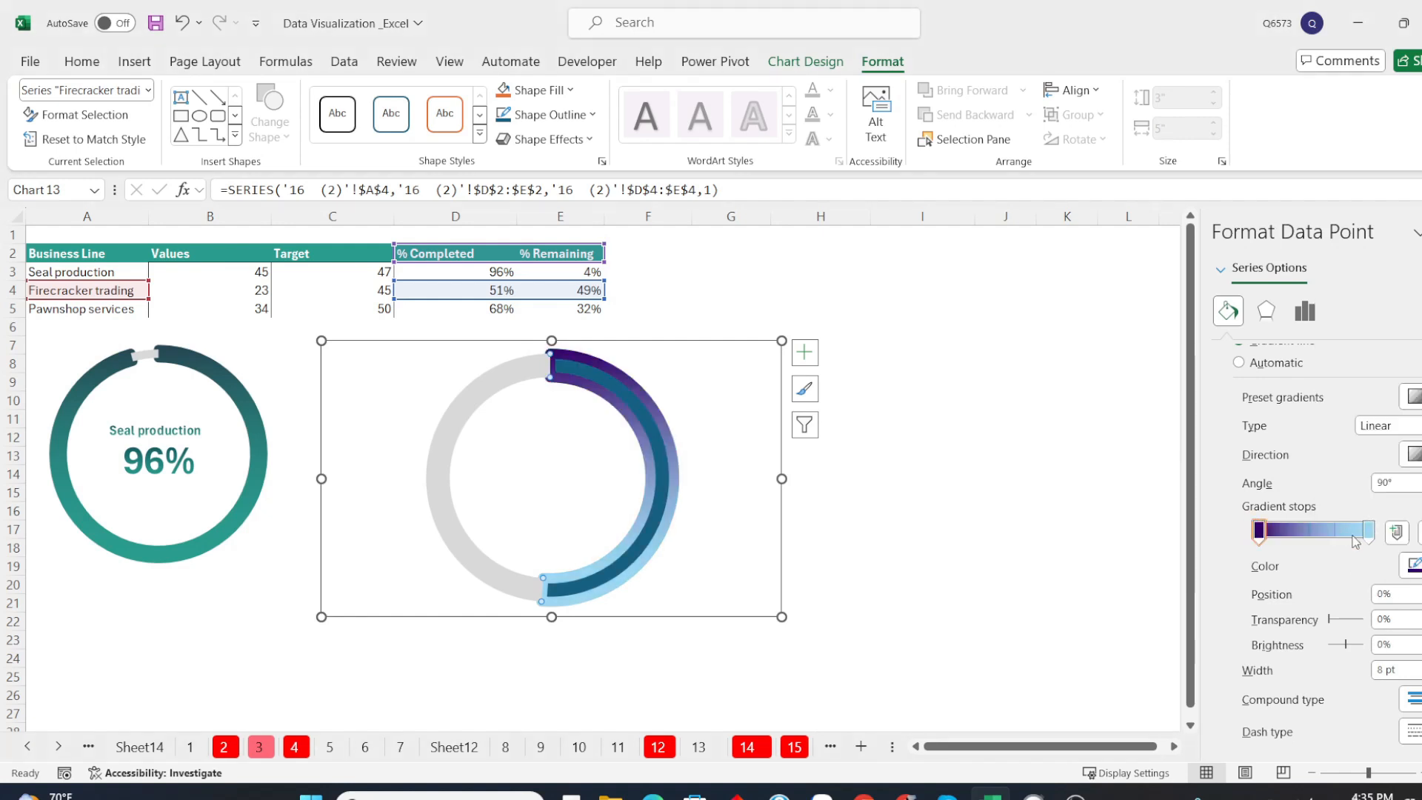
Color the last stop of the % Completed slice's border gradient dark red
click(1367, 536)
click(1411, 564)
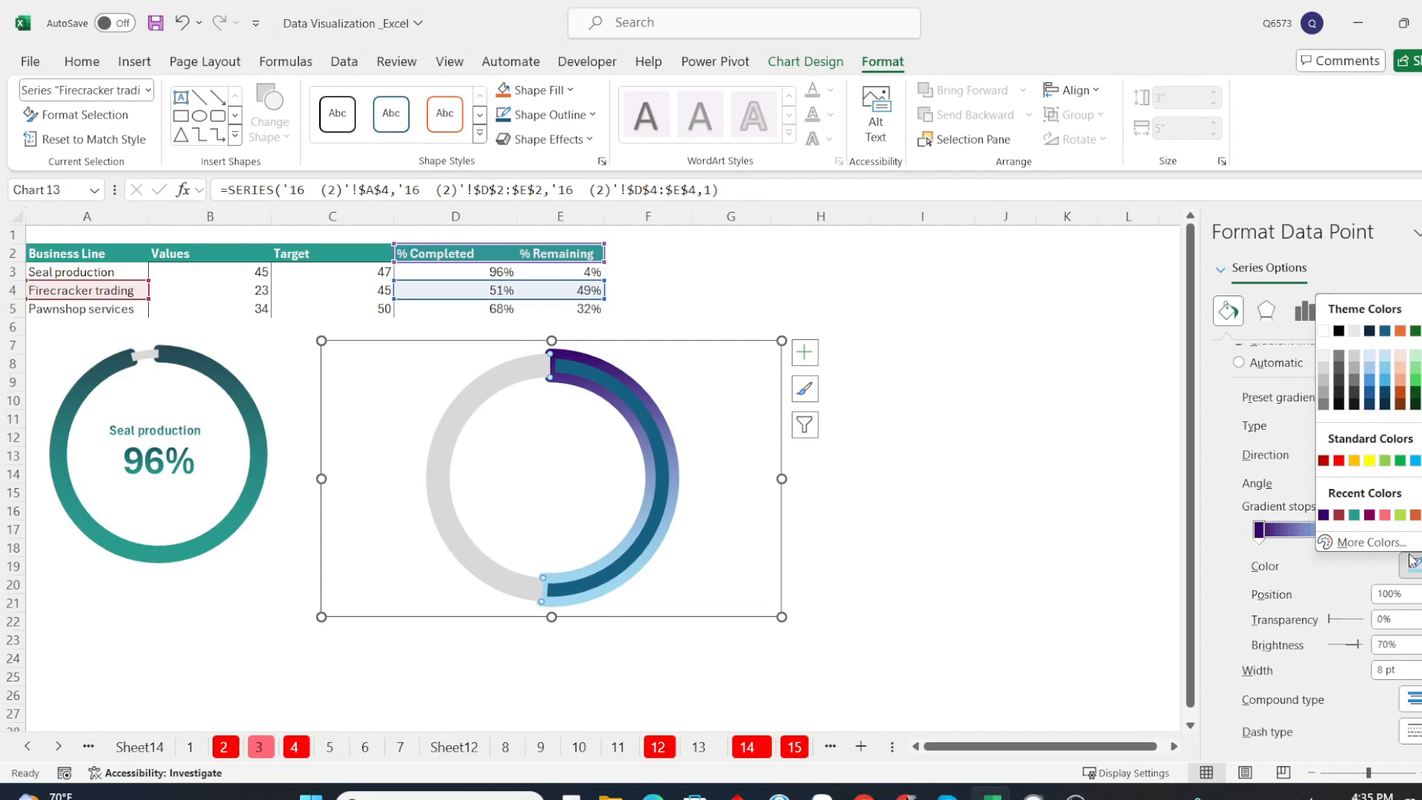
click(1339, 515)
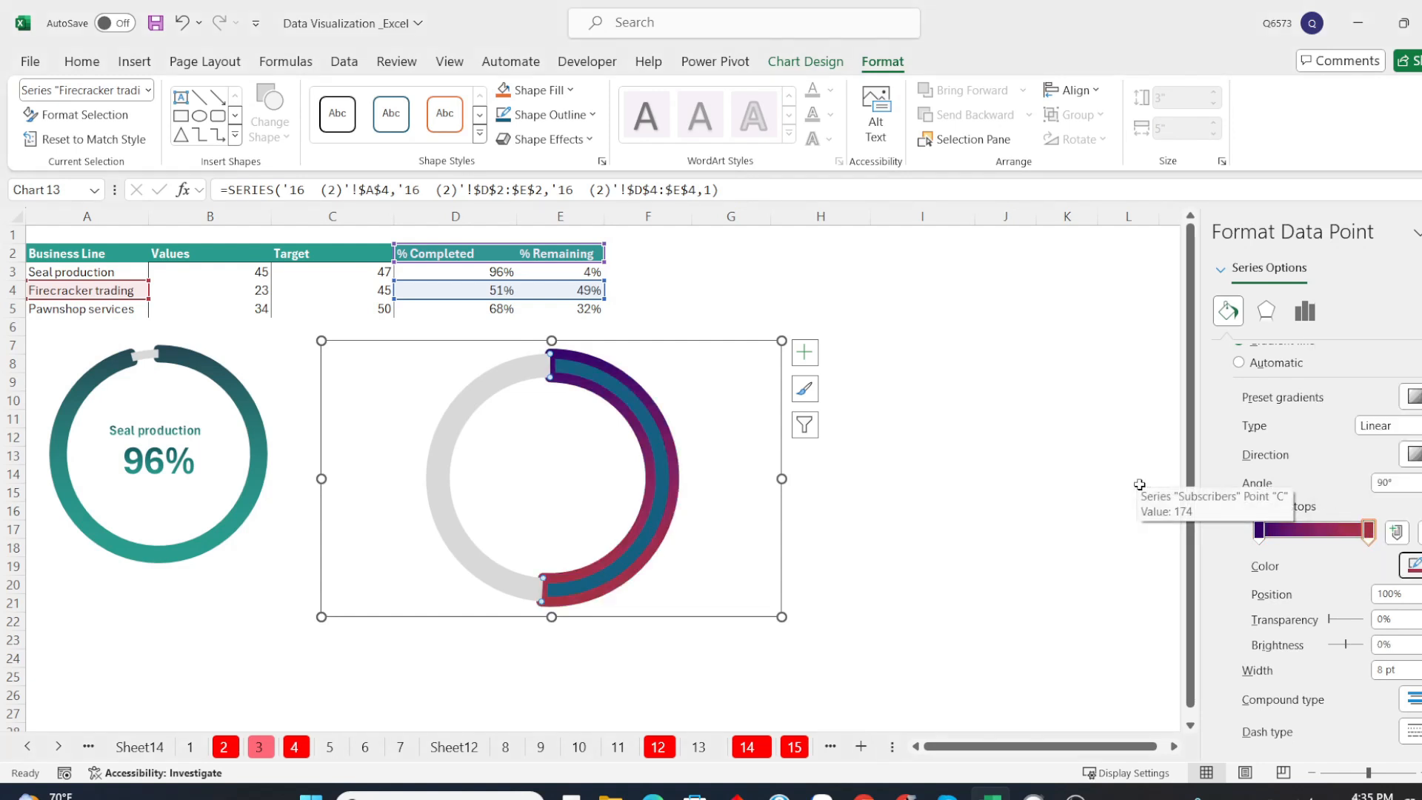
Apply a gradient fill to the % Completed slice
scroll(1324, 419, up, 2)
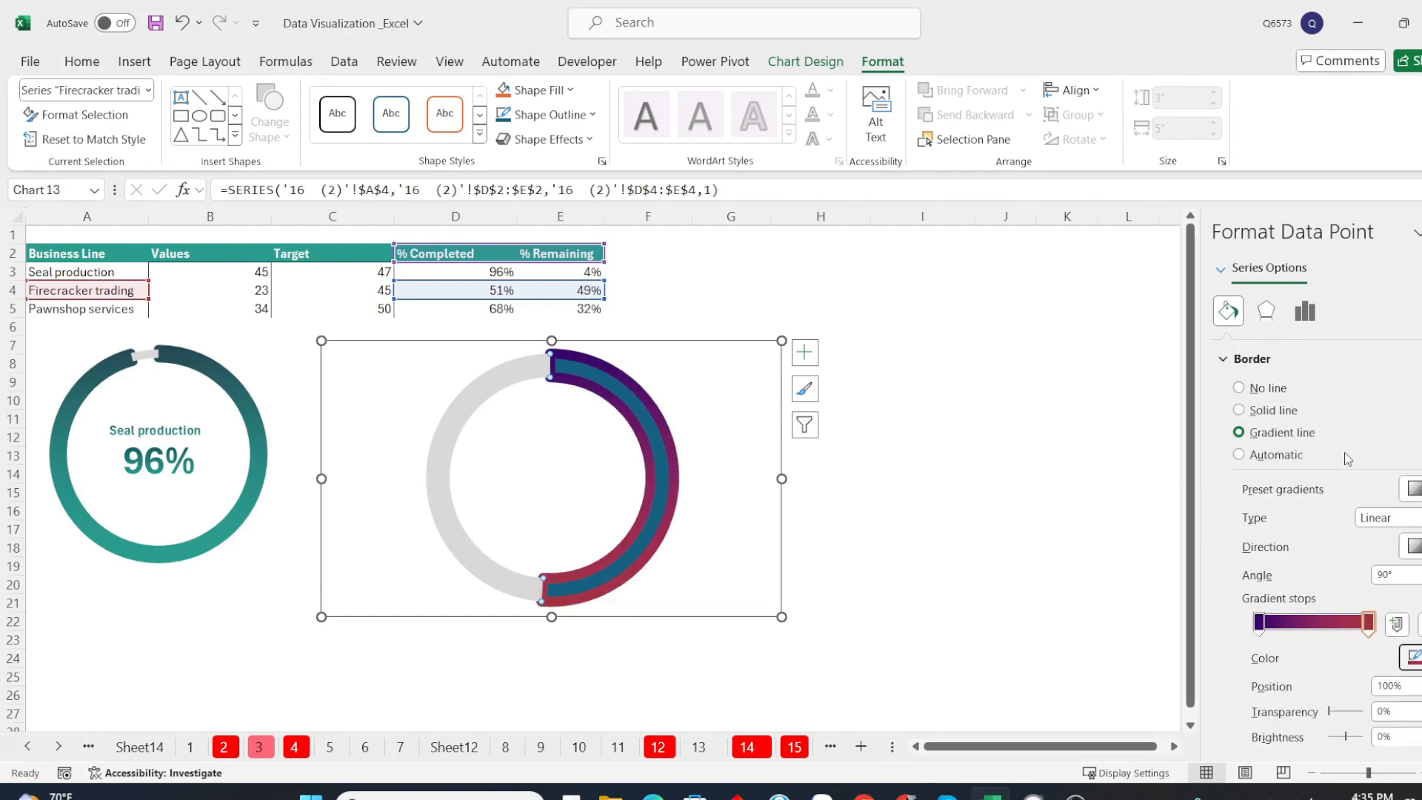
scroll(1311, 421, up, 5)
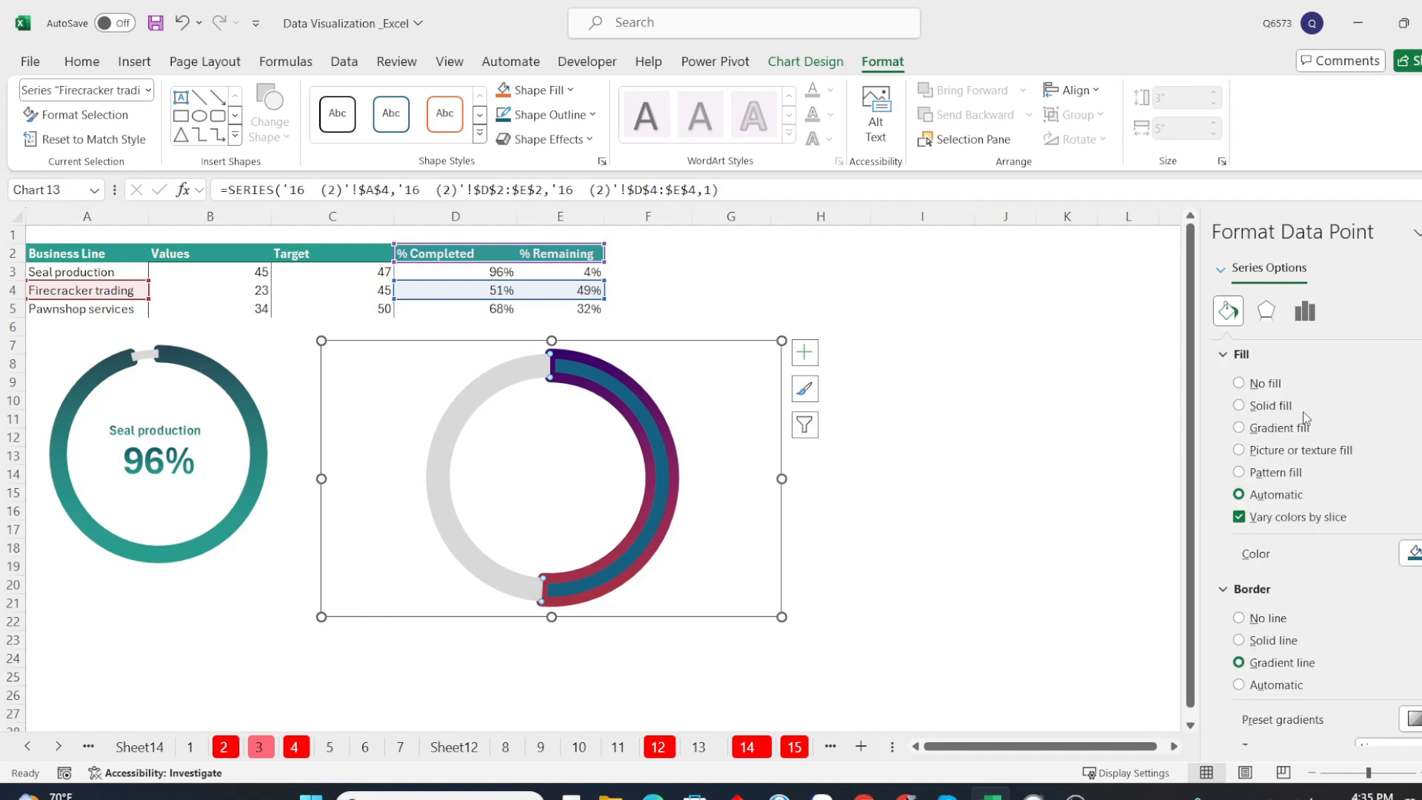
click(1263, 434)
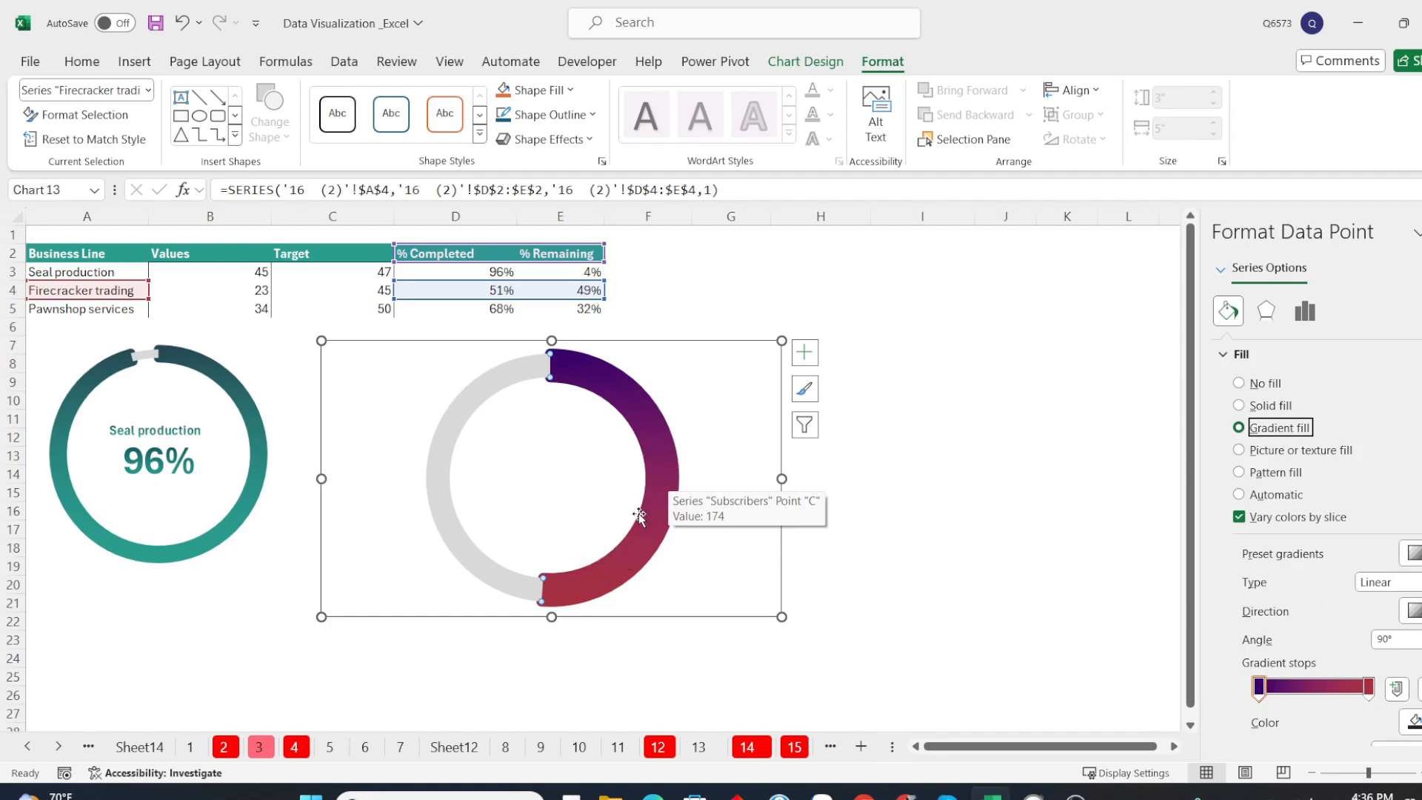
Switch to the gradient color palettes page in Chrome and copy the hex code C53364 from the "#622774 and #C53364" heading
mouse_move(864, 796)
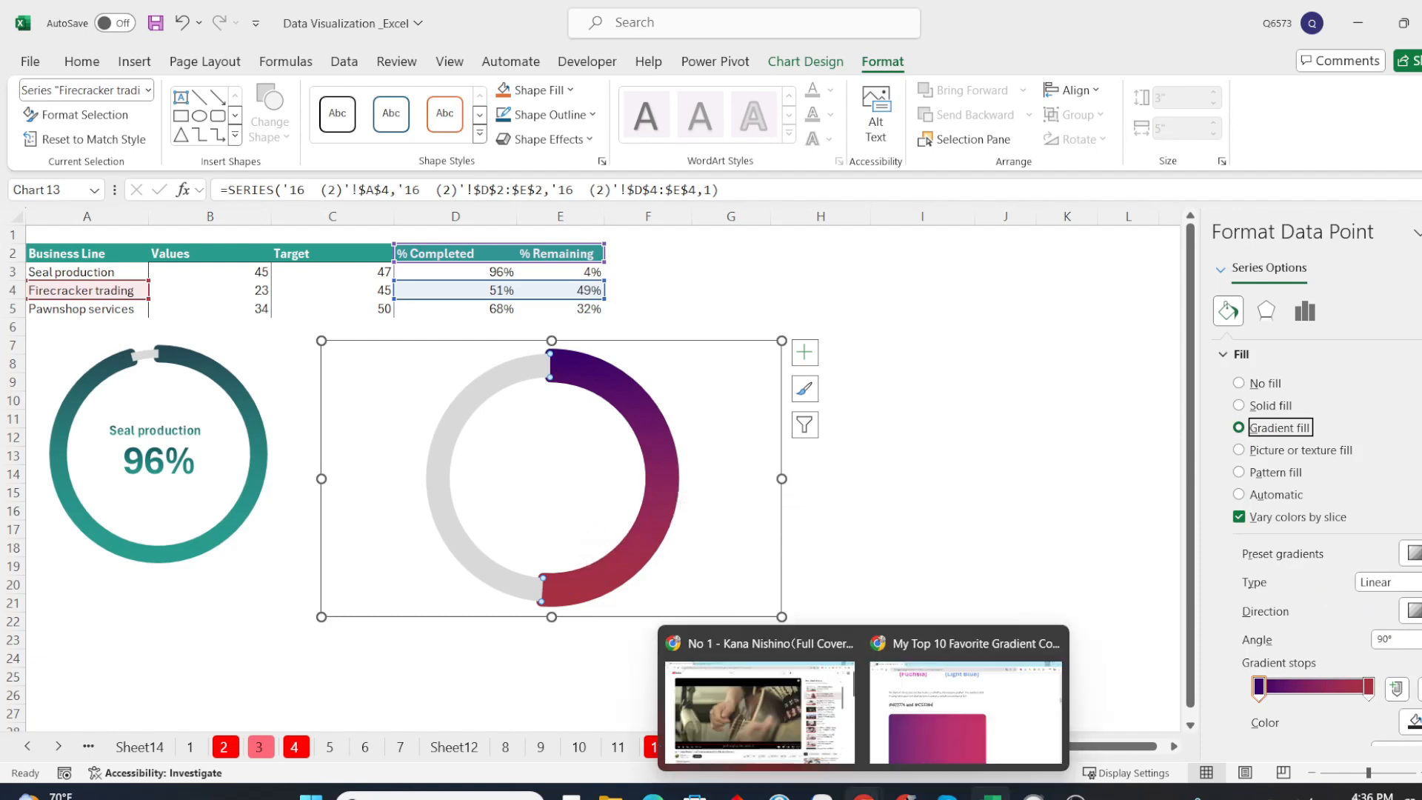
click(976, 679)
scroll(772, 406, down, 2)
scroll(771, 406, up, 9)
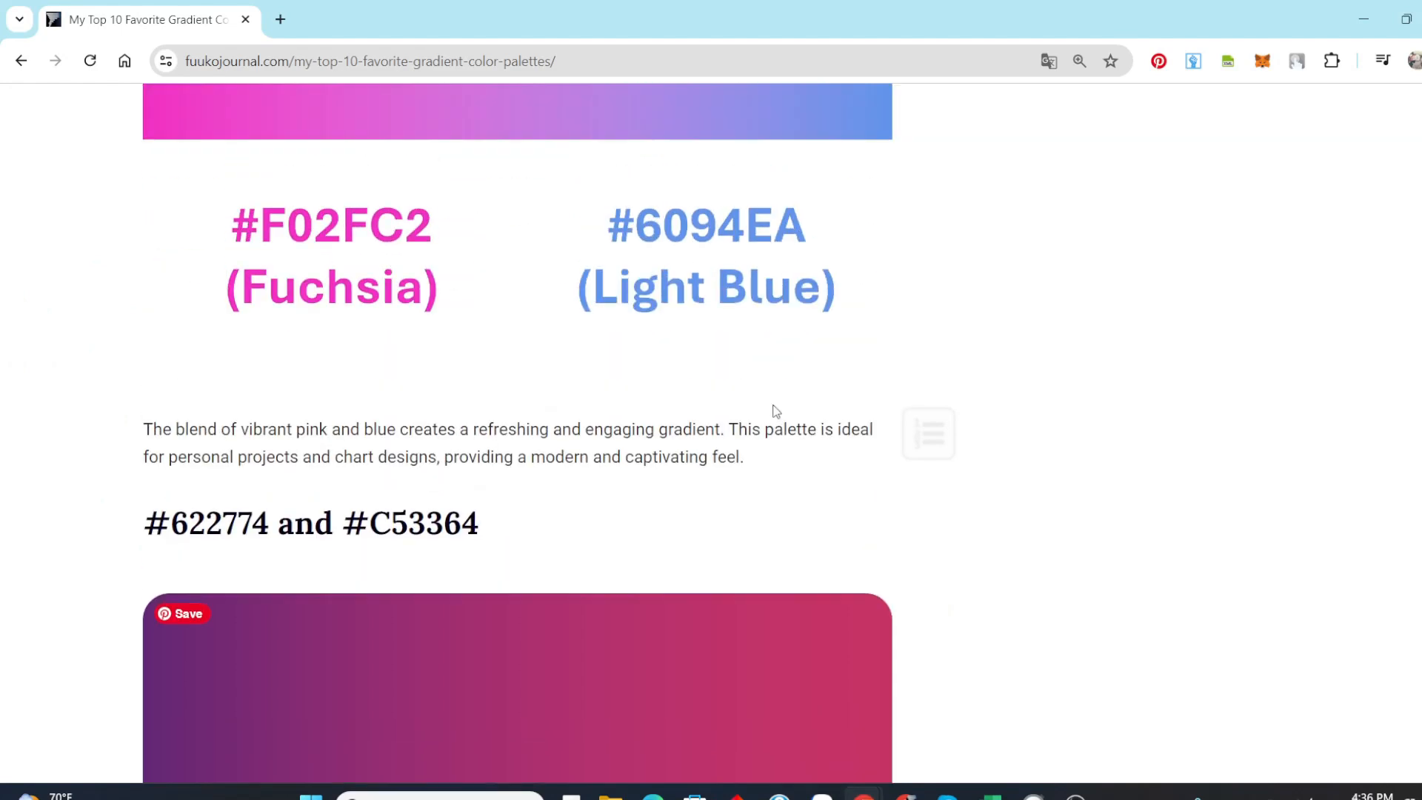
scroll(774, 410, up, 15)
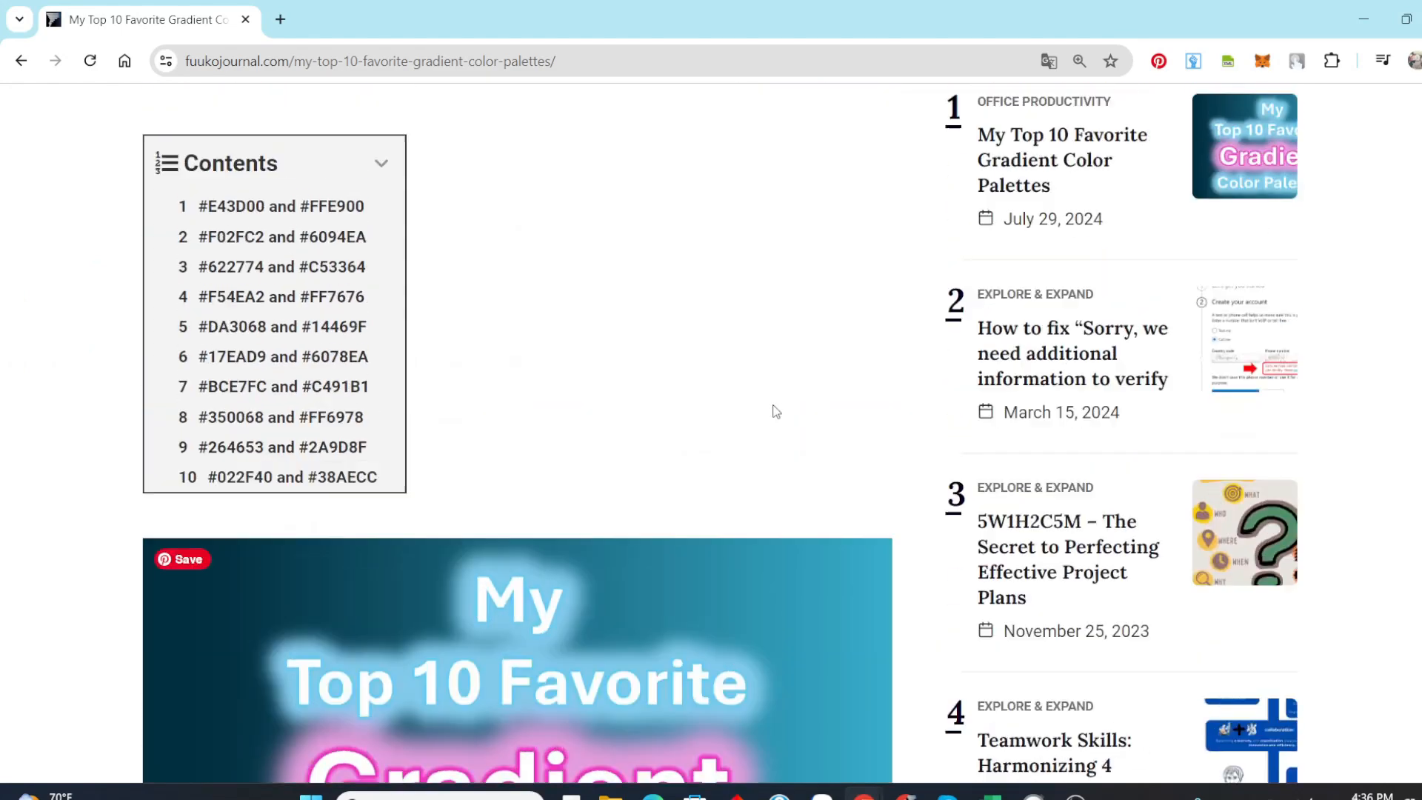
scroll(772, 407, down, 15)
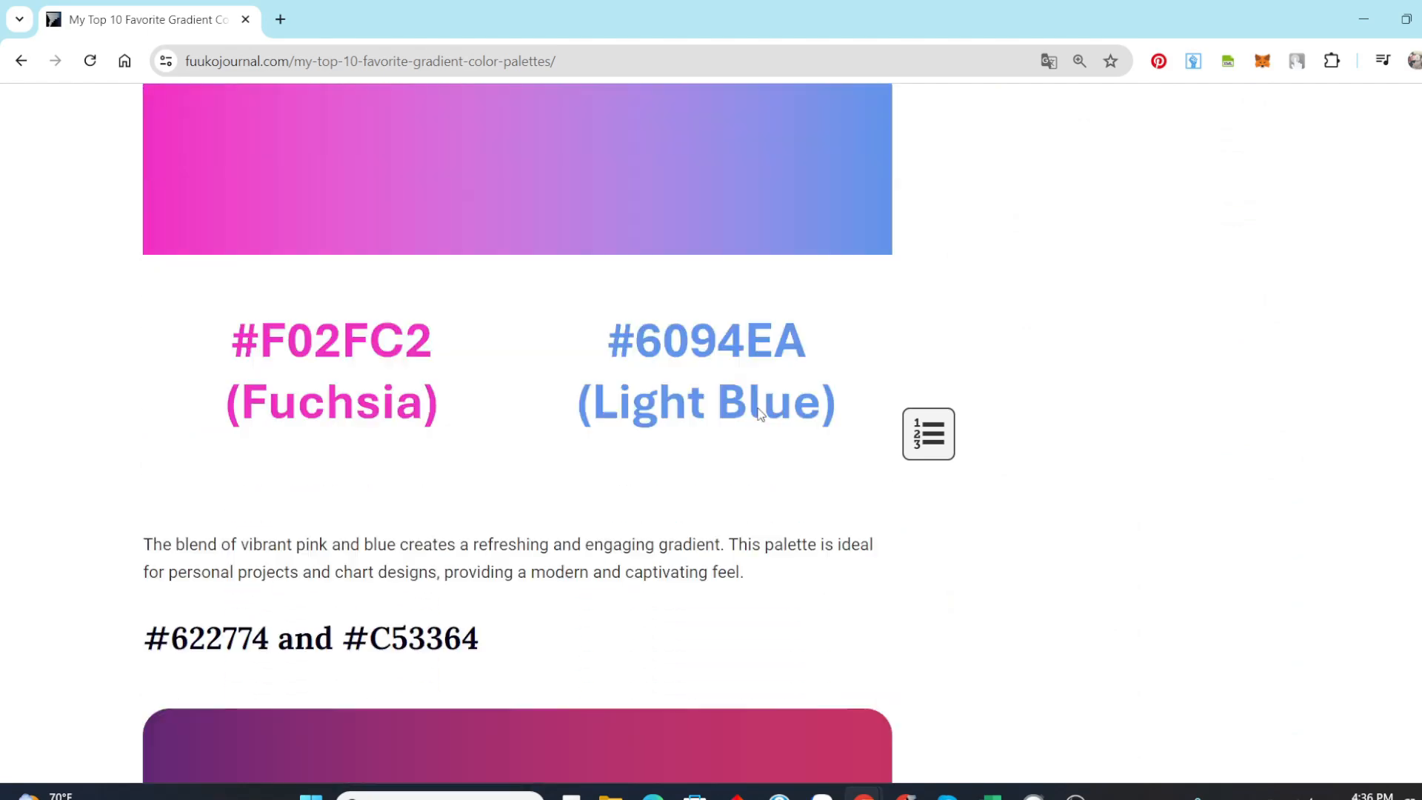
scroll(508, 460, down, 1)
drag(371, 428, 480, 429)
key(ctrl+c)
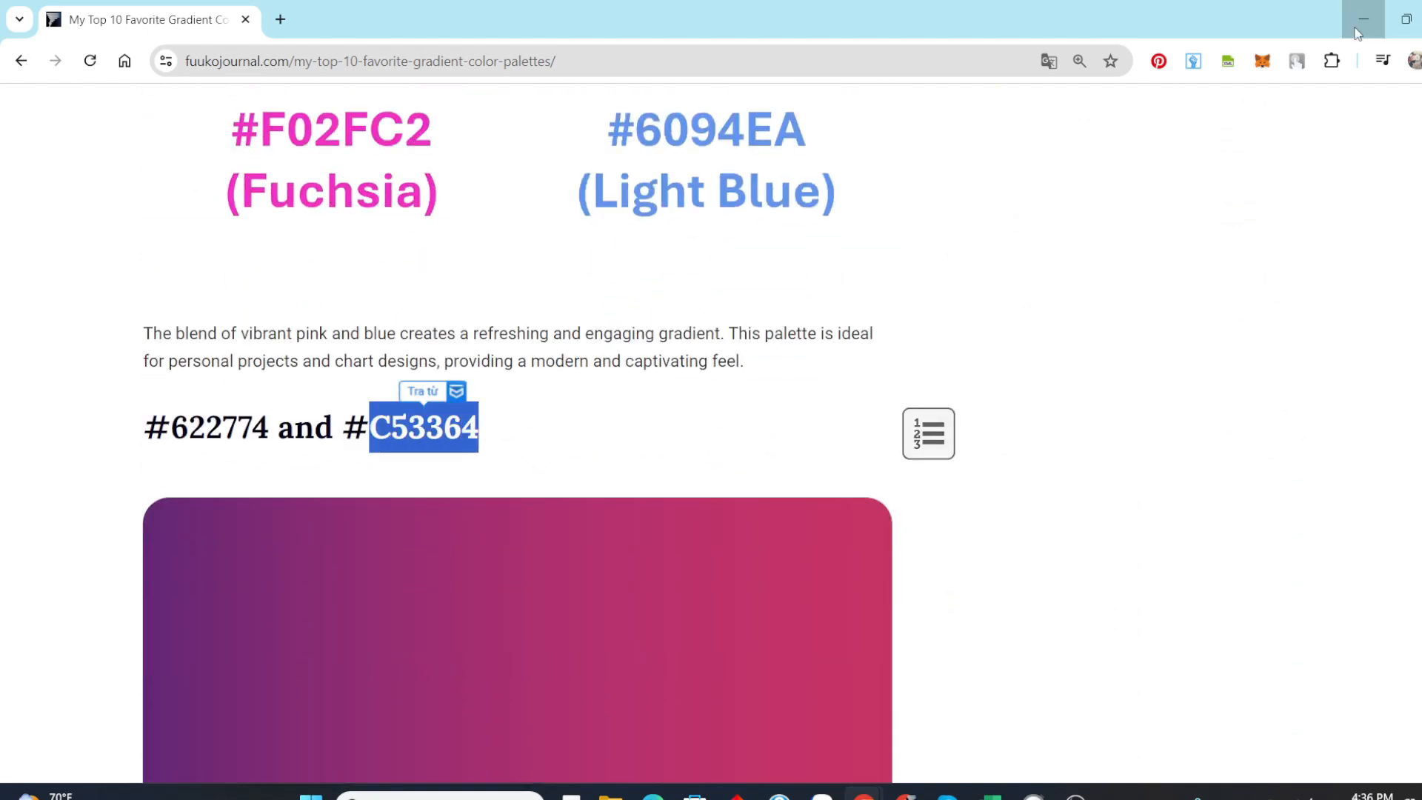
Return to Excel and set the last stop of the % Completed slice's fill gradient to #C53364
click(1364, 14)
click(1368, 687)
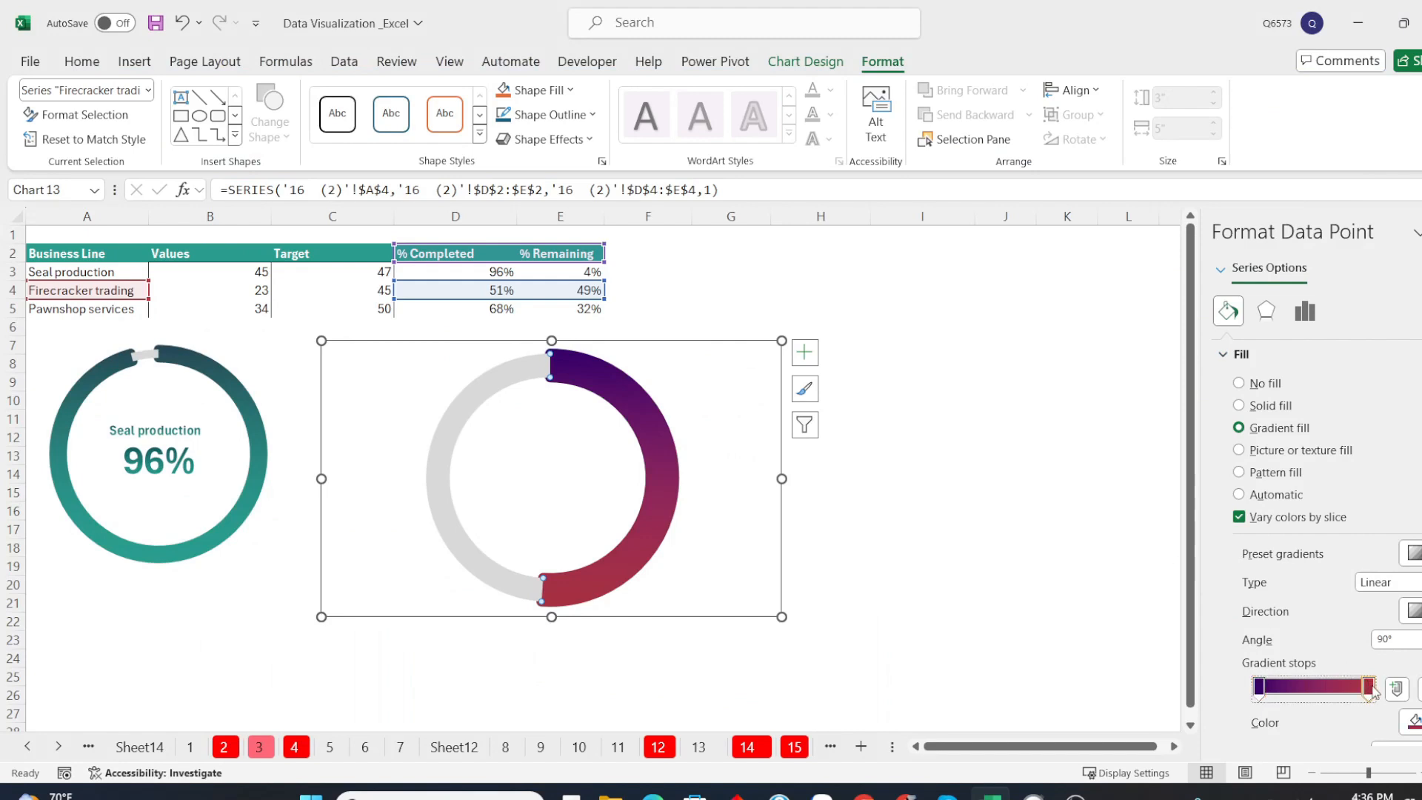
click(1411, 722)
click(1344, 709)
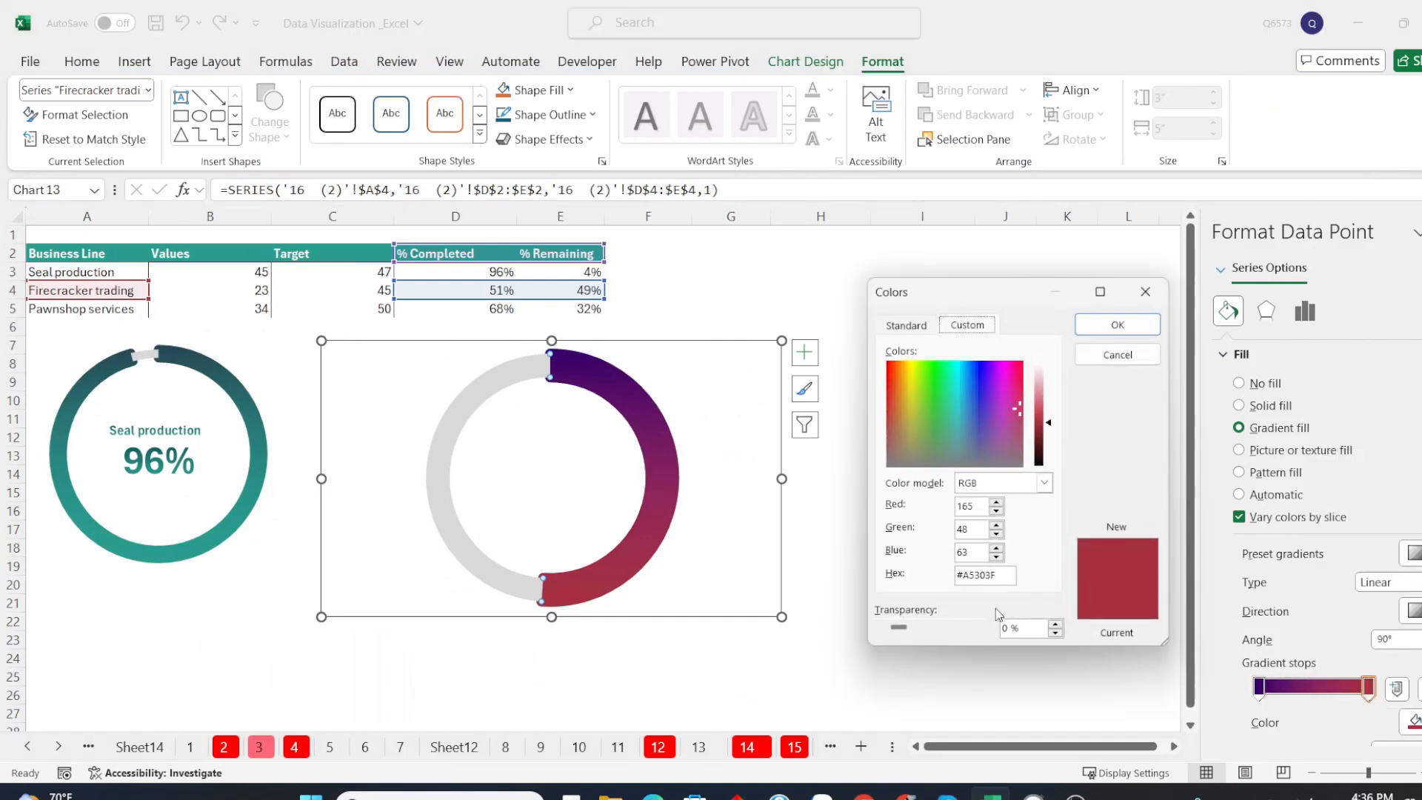
drag(1001, 574, 964, 577)
key(ctrl+v)
click(1115, 326)
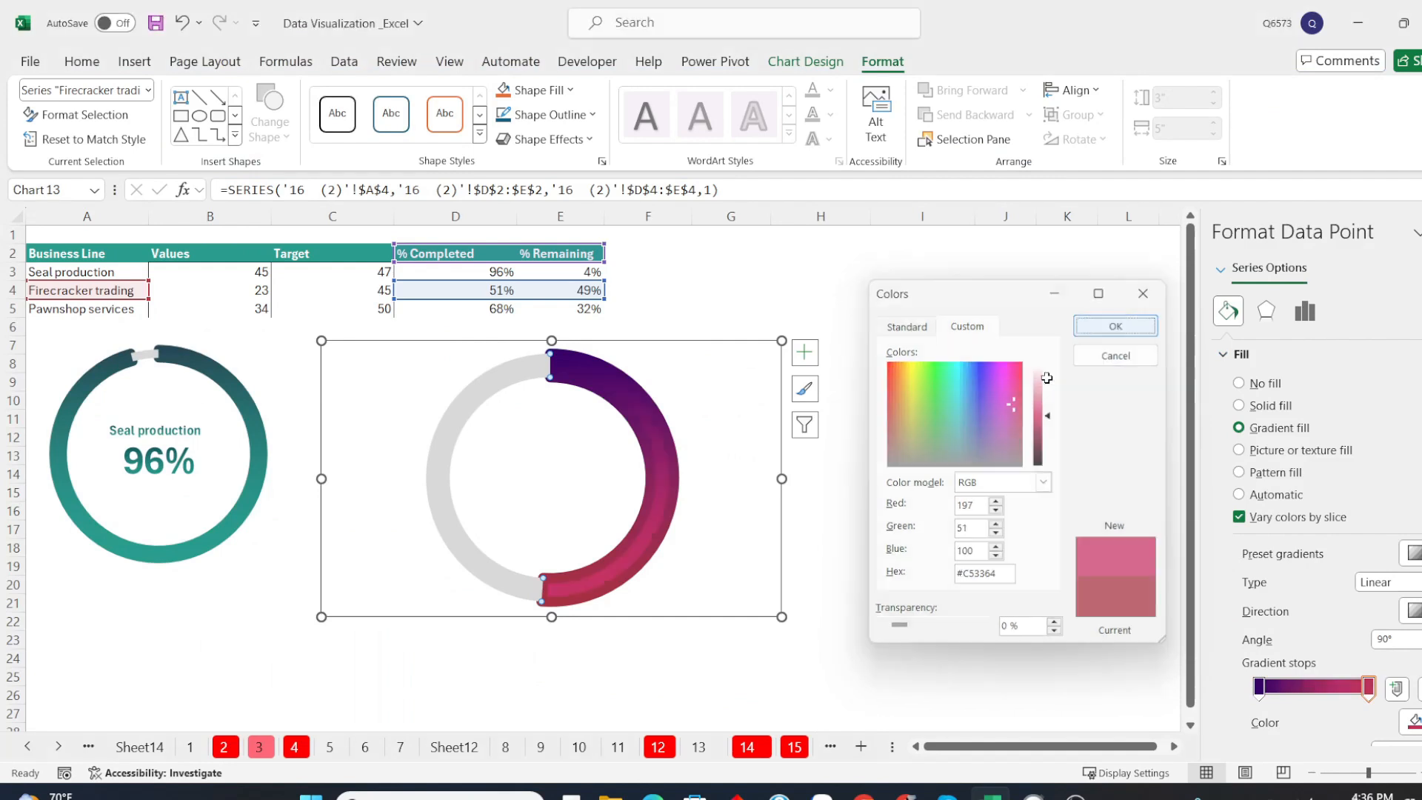
Move the last stop of the slice's fill gradient to the 70% position
scroll(1325, 630, down, 2)
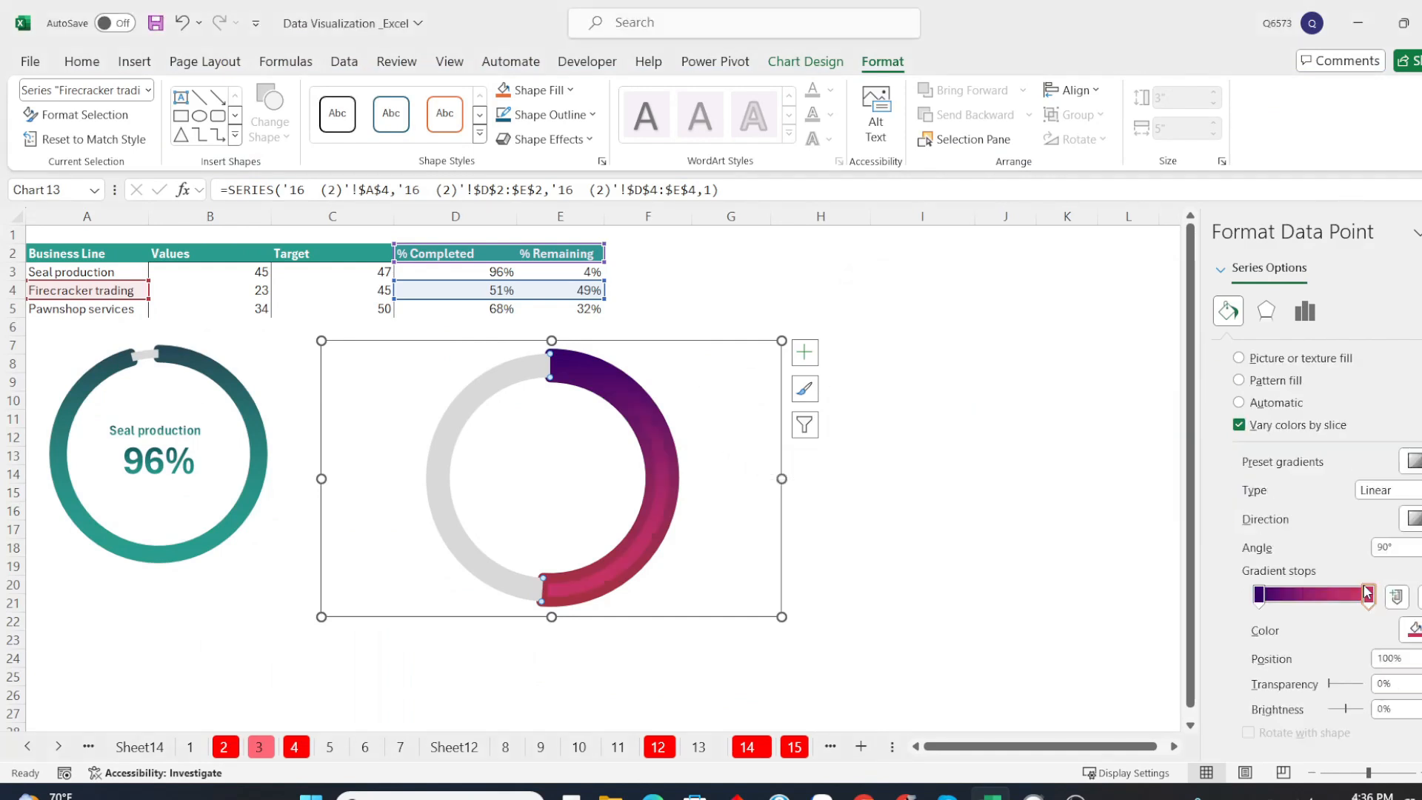
drag(1369, 593, 1346, 592)
scroll(1310, 568, up, 2)
Set the last stop of the % Completed slice's border gradient to #C53364 and deselect the chart
scroll(1310, 592, down, 5)
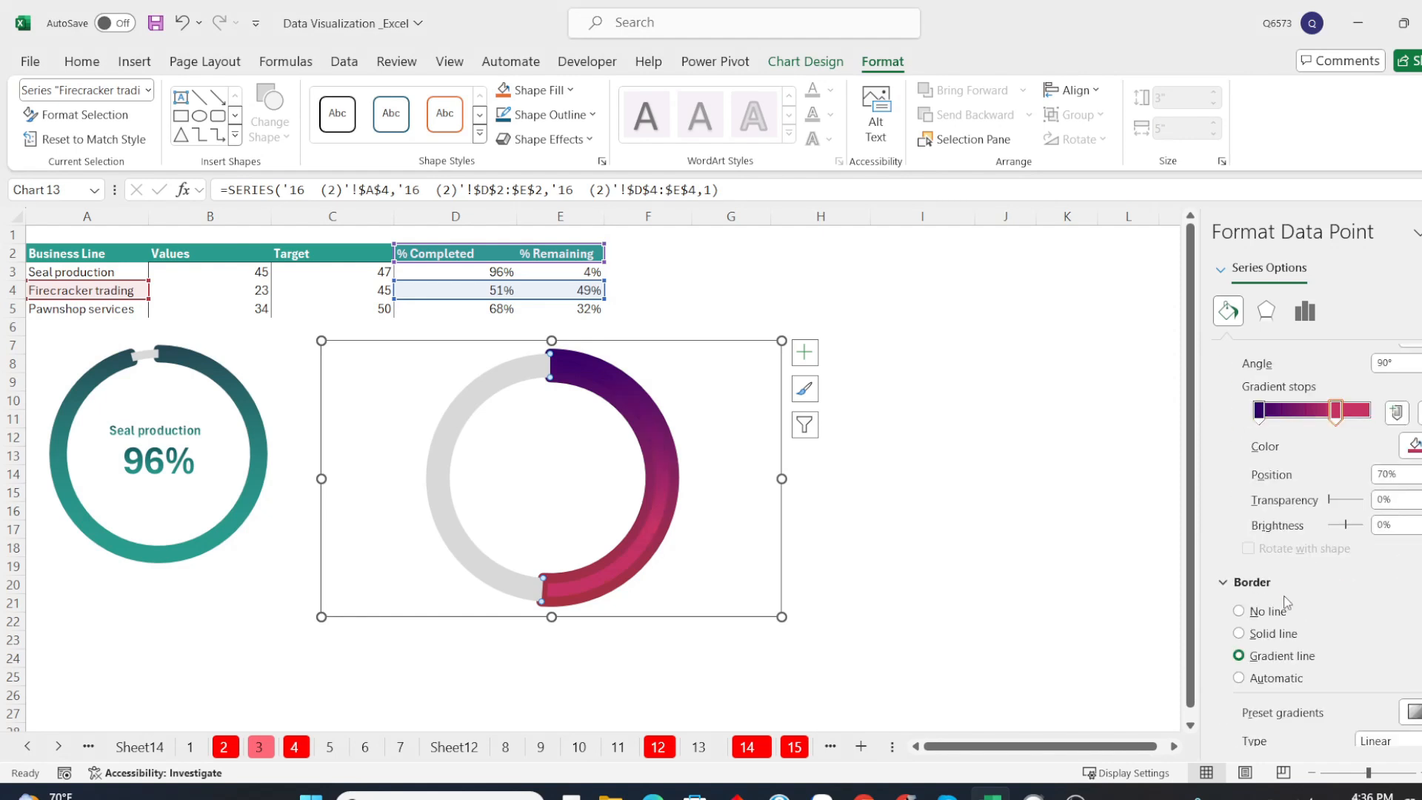
click(1366, 662)
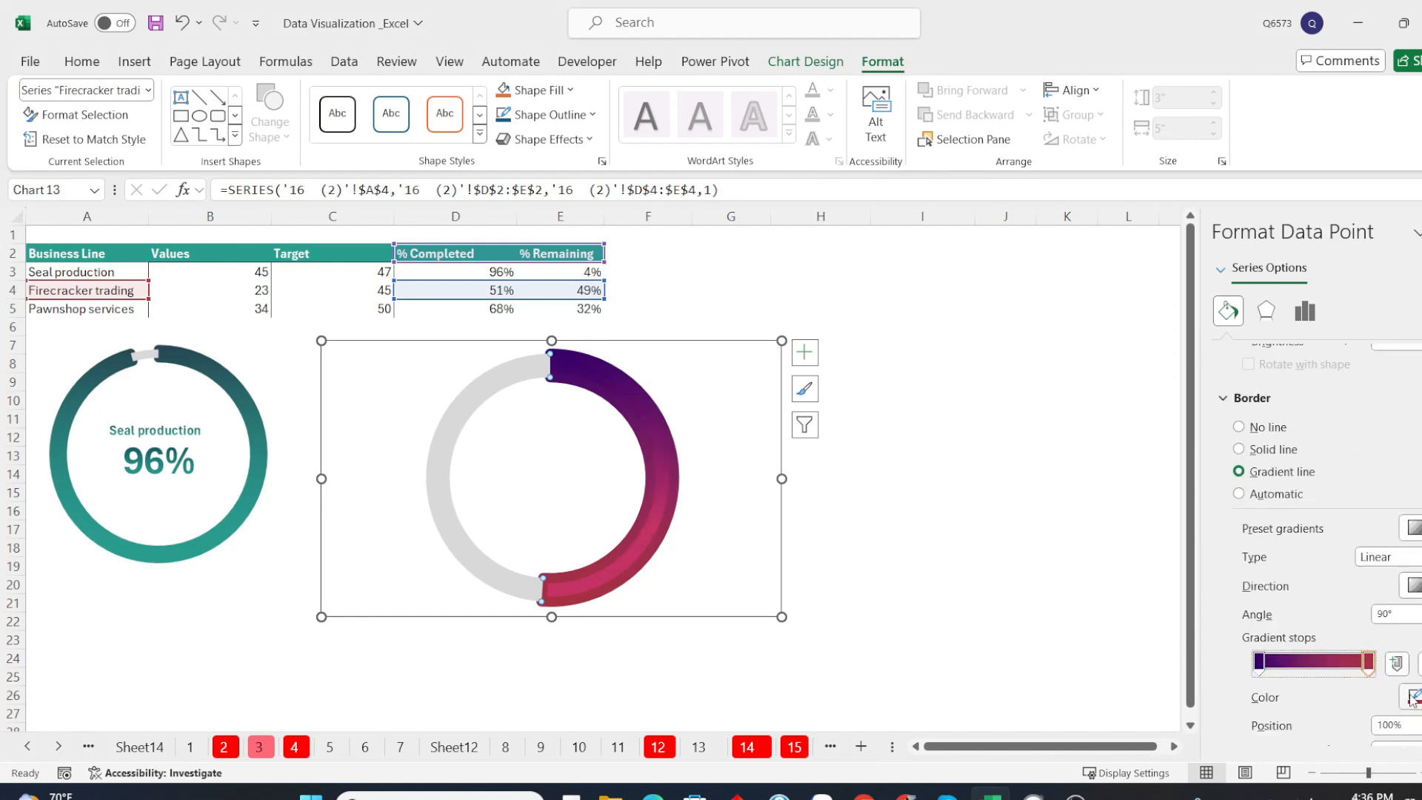
click(1414, 697)
click(1353, 676)
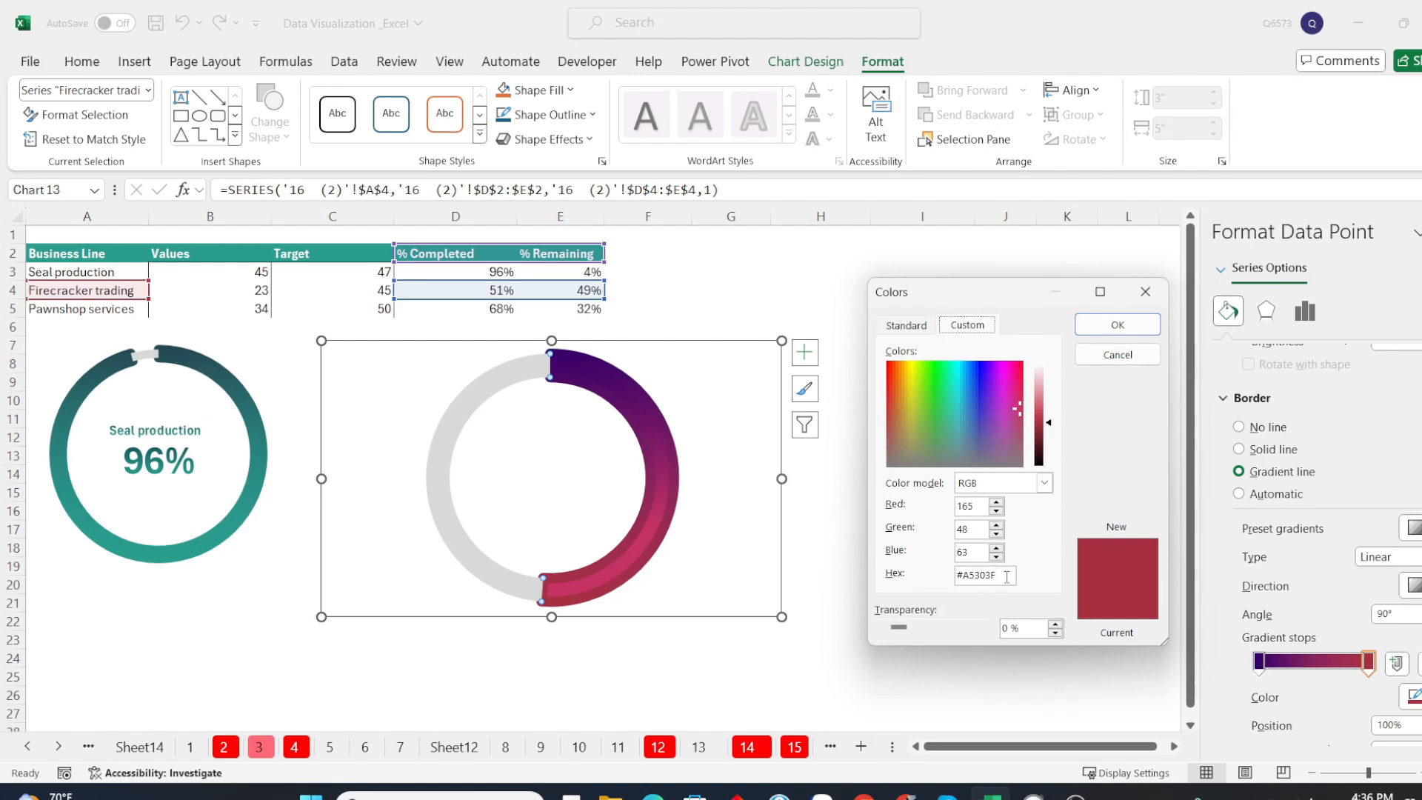
drag(1006, 577, 965, 574)
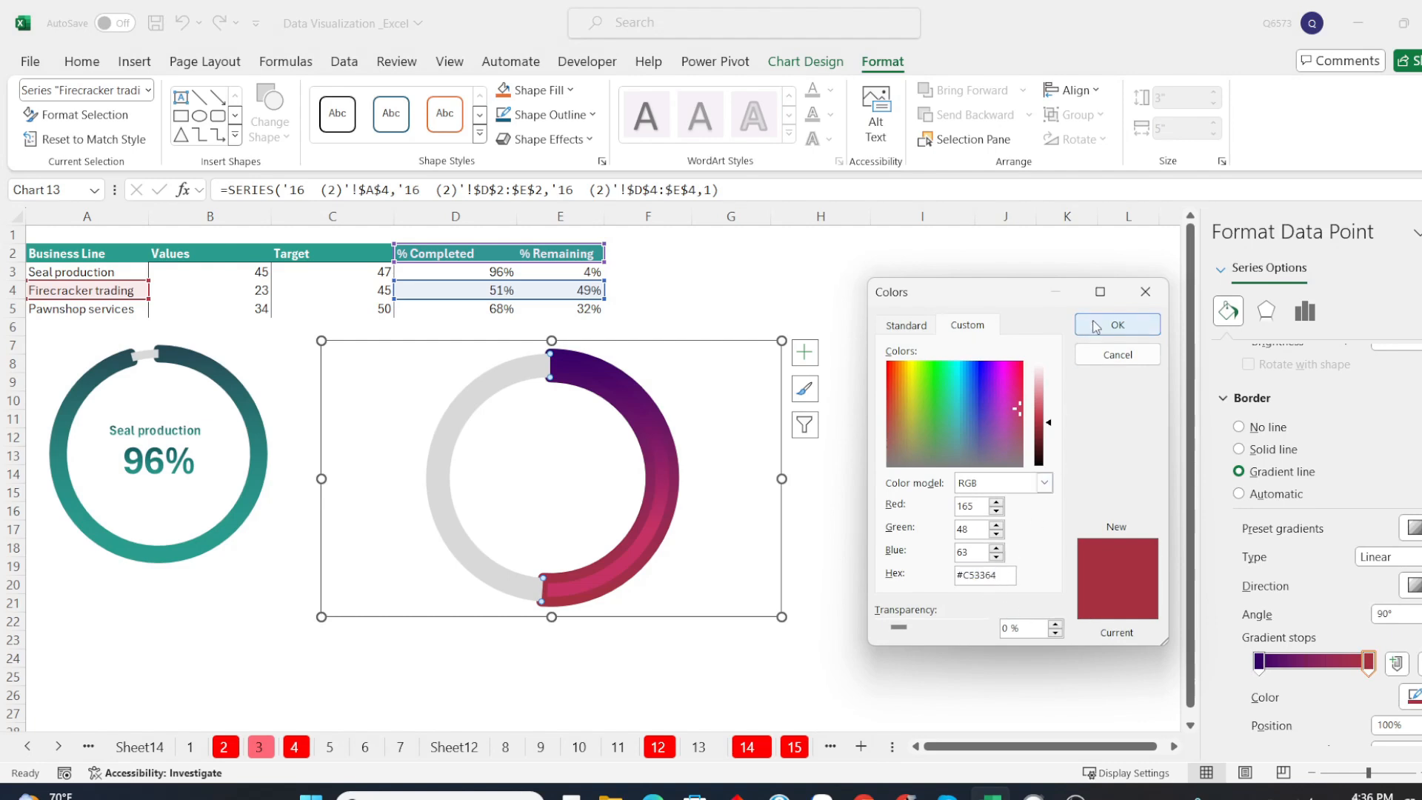
click(1115, 325)
click(1005, 515)
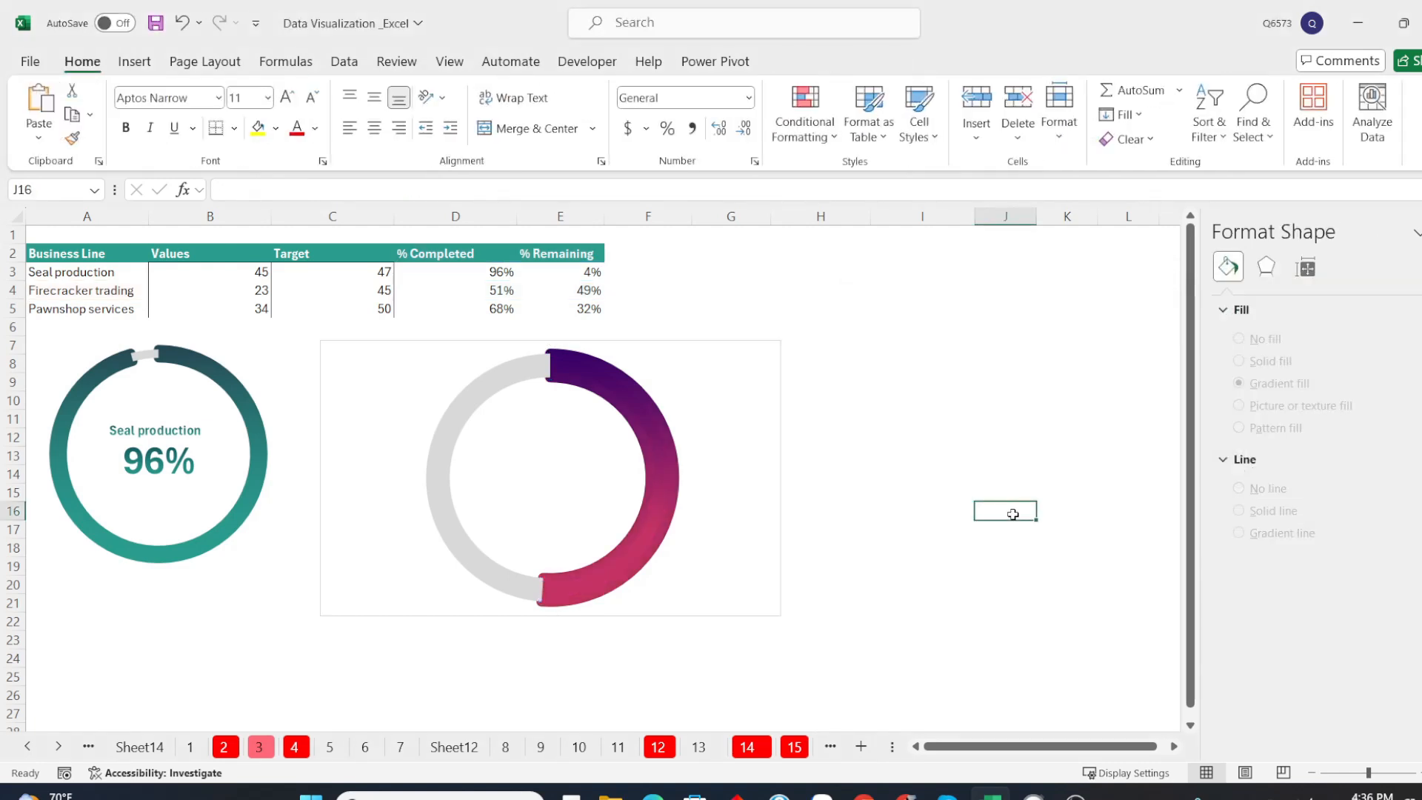
Remove the border line around the Firecracker trading chart area and deselect the chart
click(744, 428)
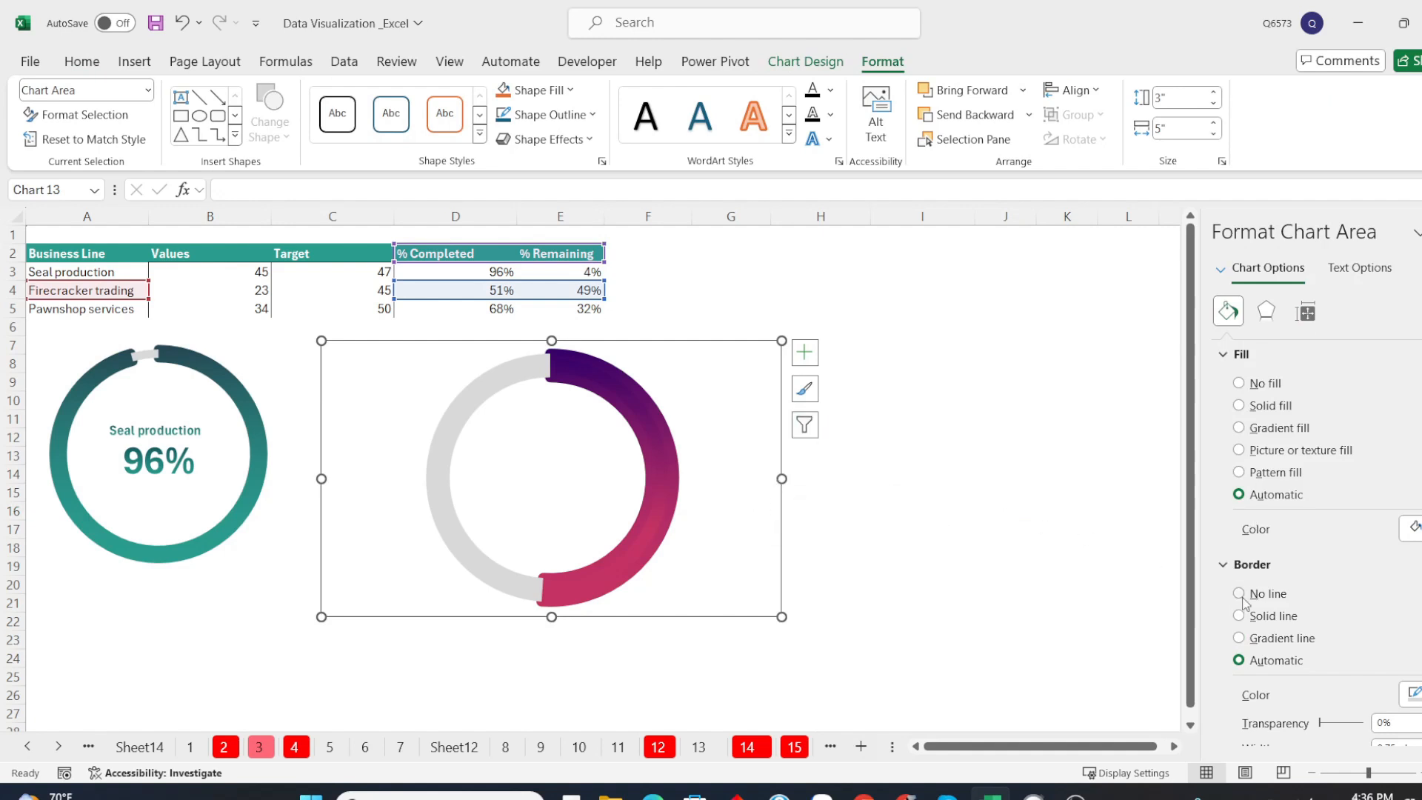
click(922, 470)
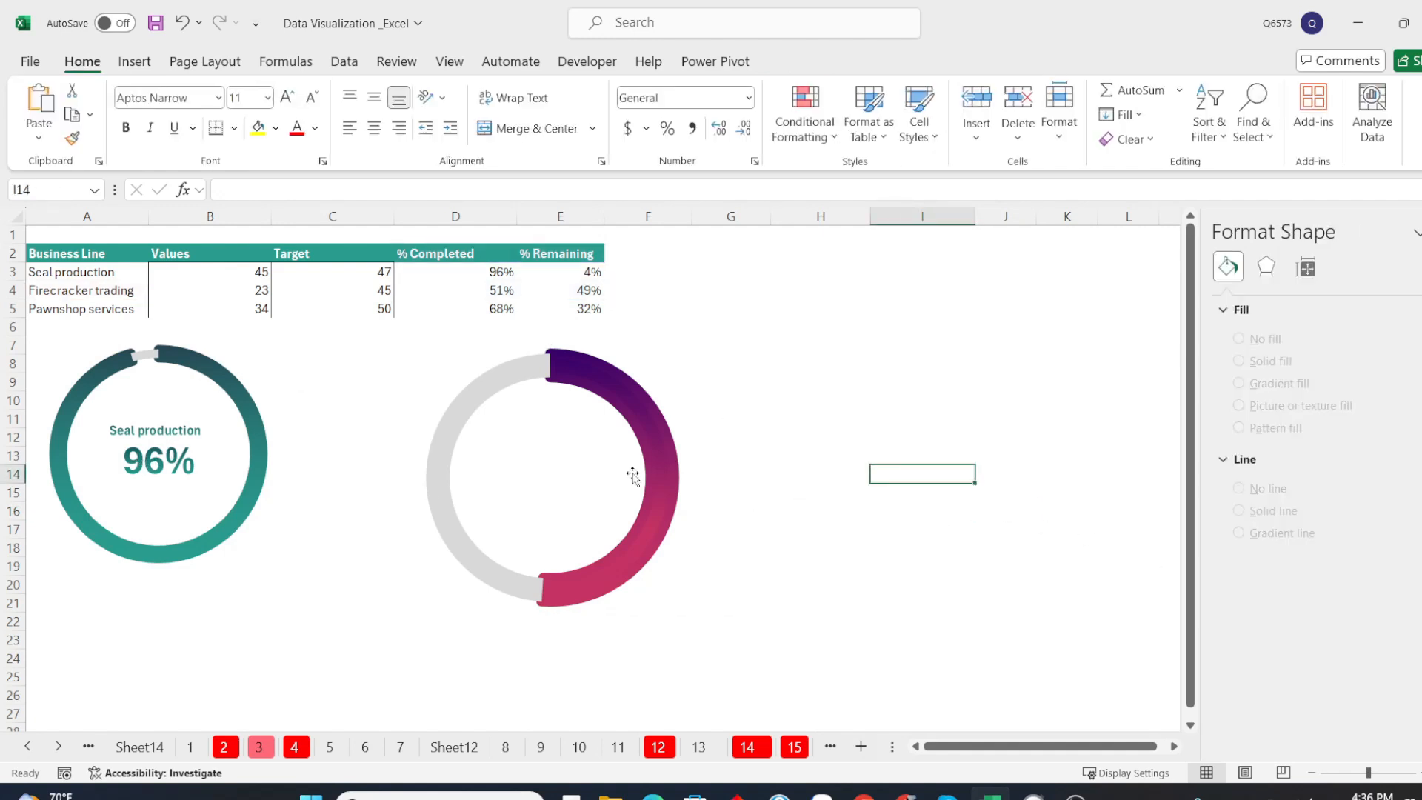
click(777, 455)
click(874, 404)
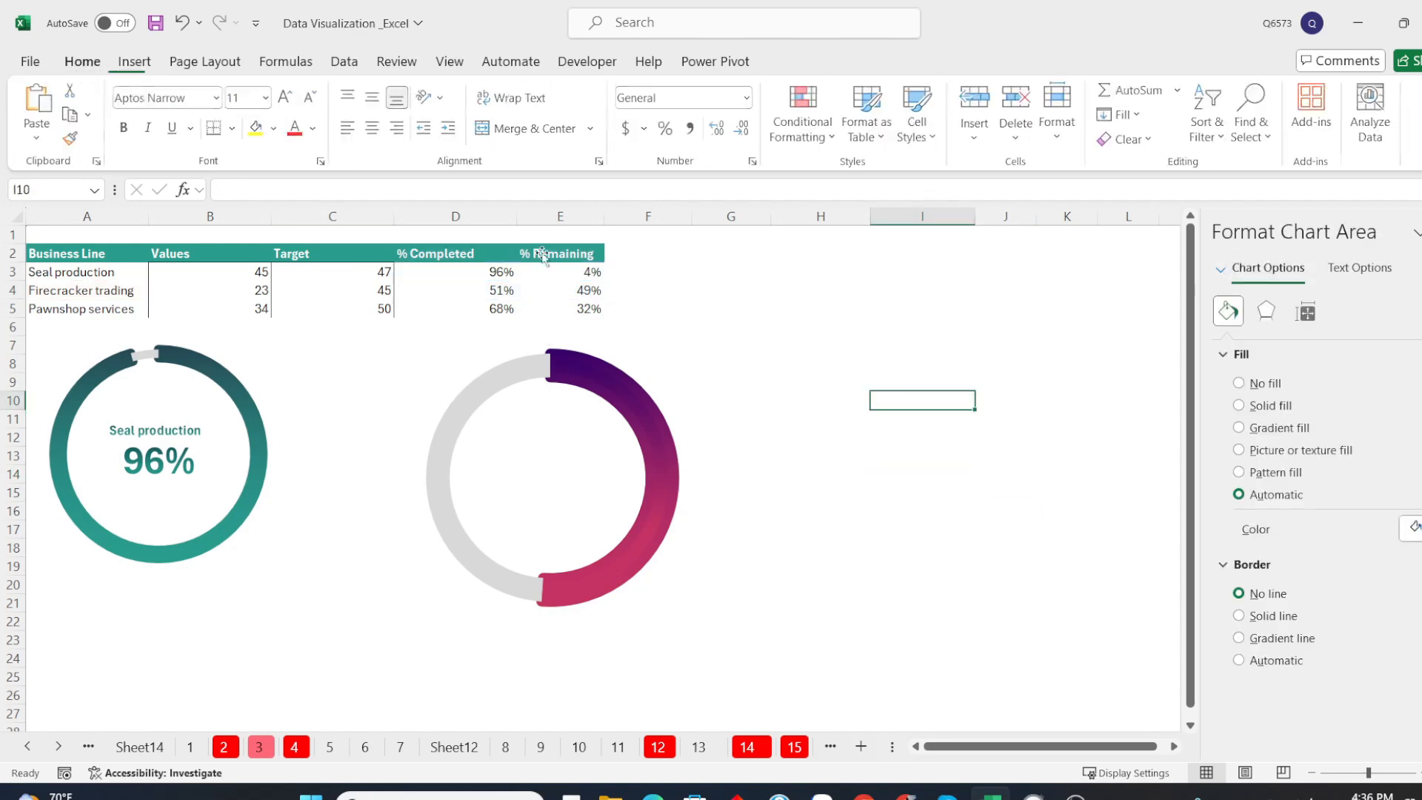
Insert a text box in the center of the Firecracker trading doughnut and link it to cell D4
click(133, 66)
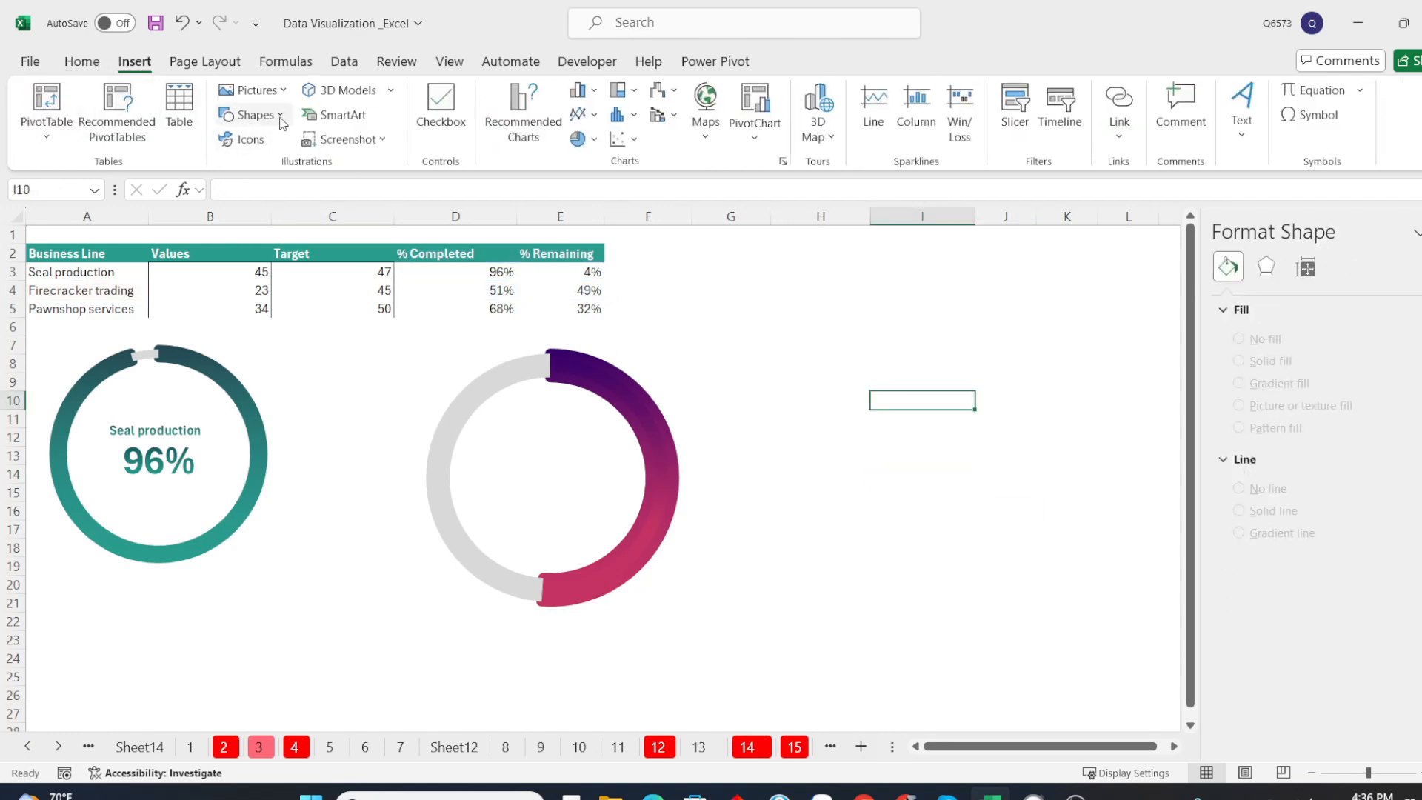
click(251, 115)
click(237, 171)
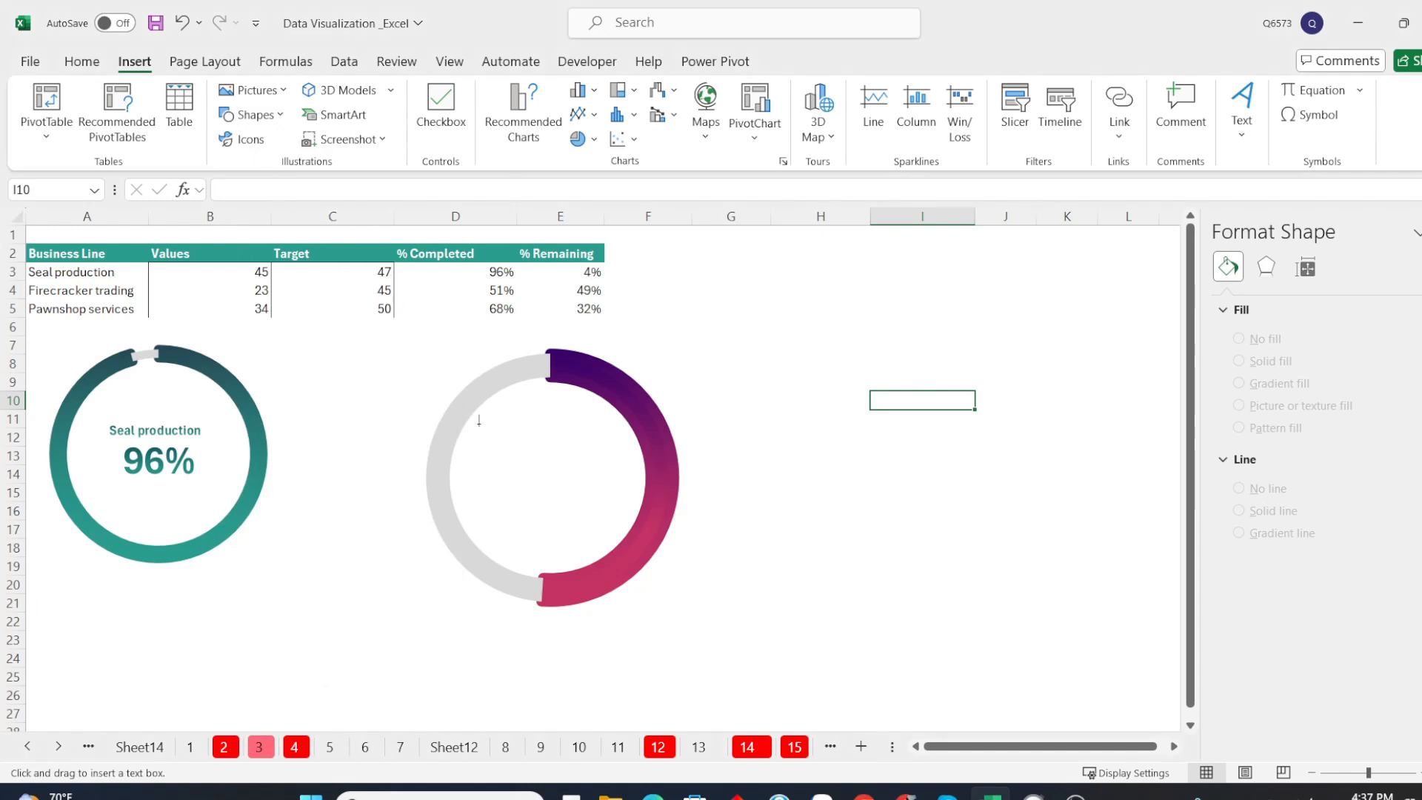
drag(482, 468, 625, 501)
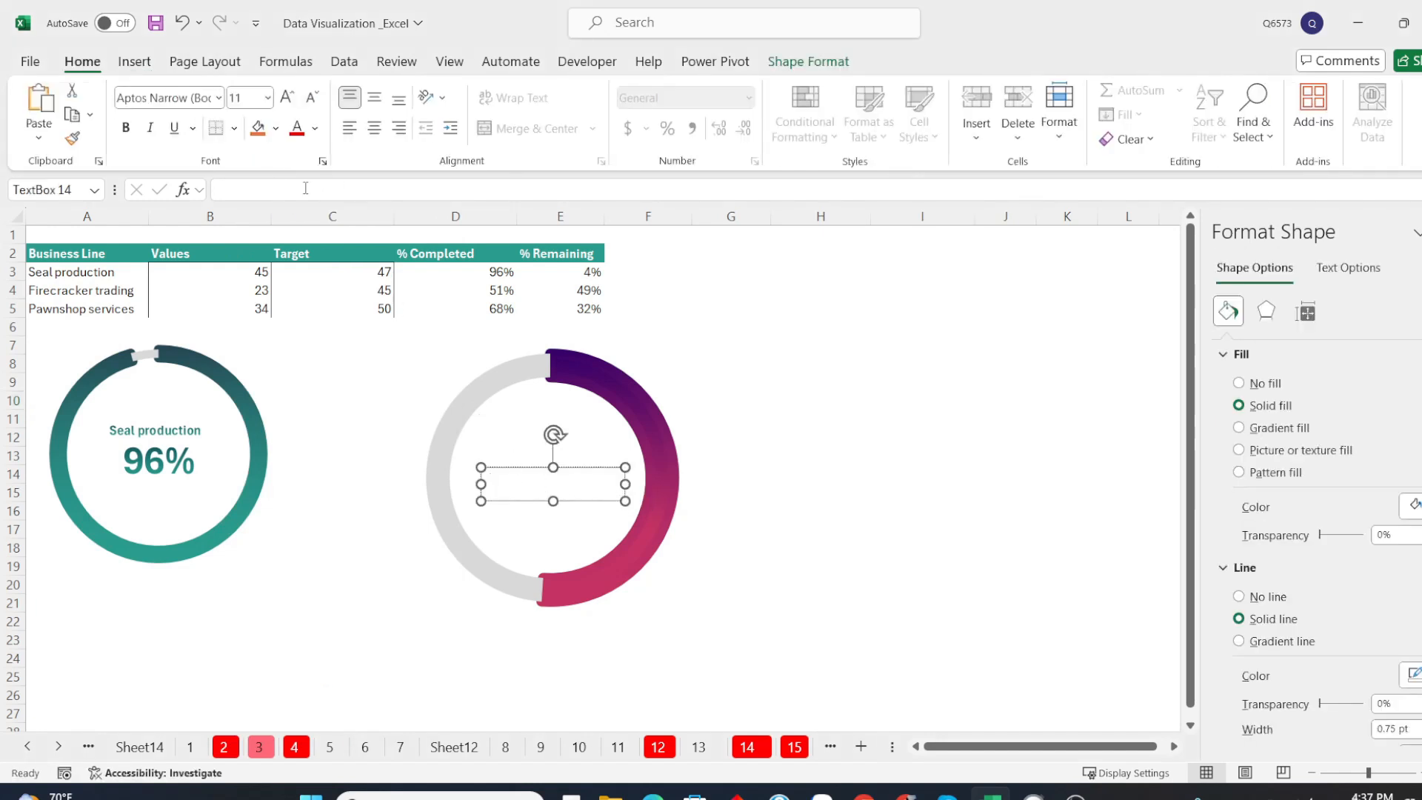
text(=)
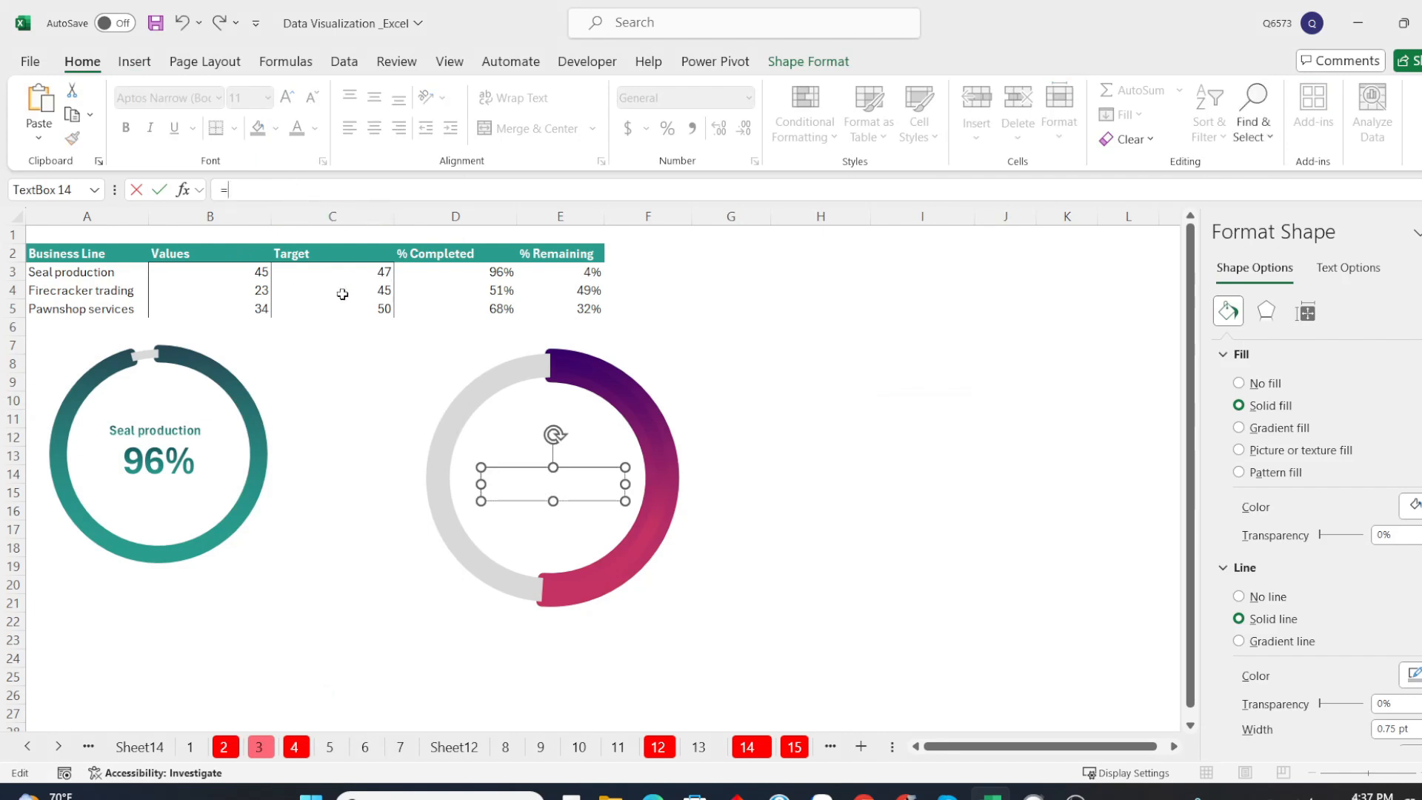
click(496, 293)
key(Return)
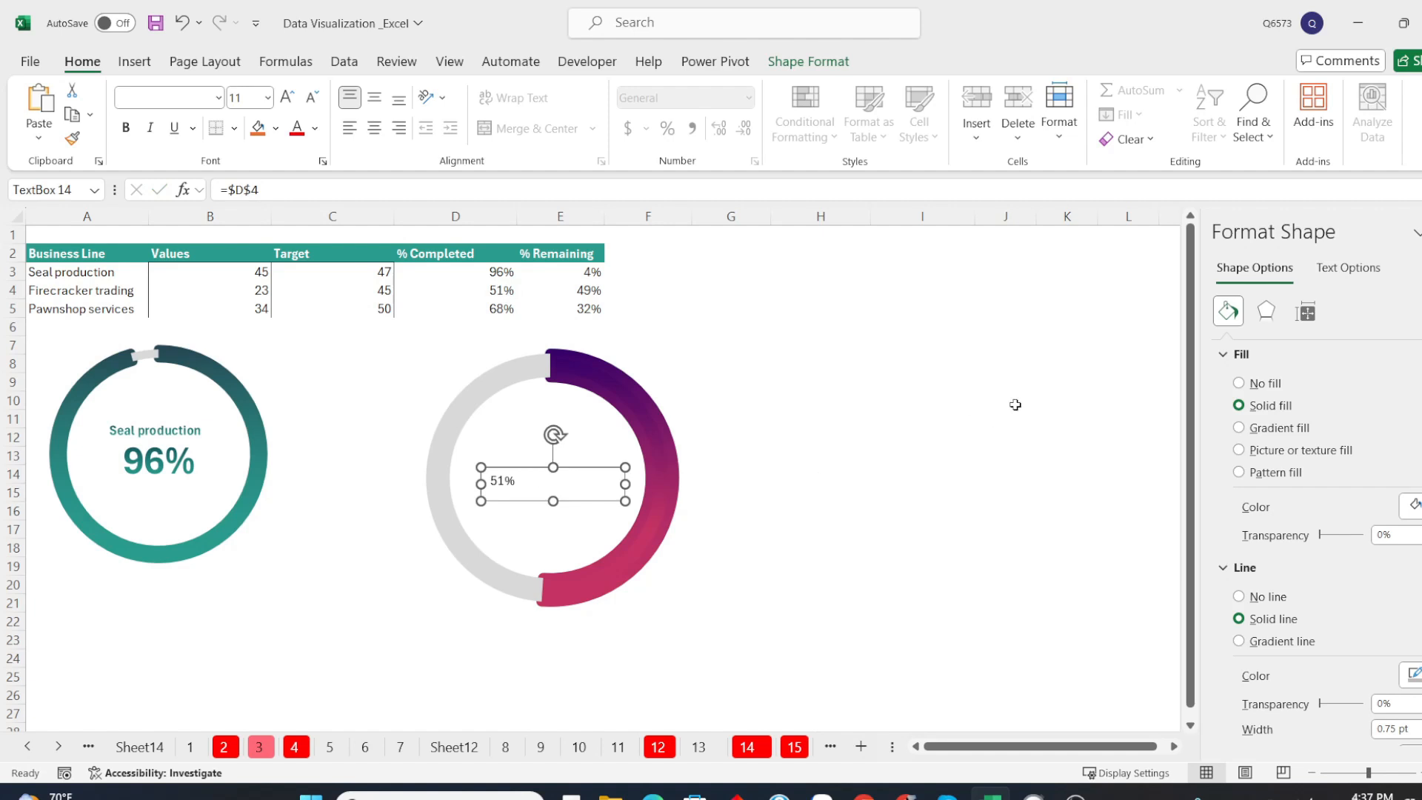
Remove the fill and outline of the linked text box and center its text horizontally
click(1250, 384)
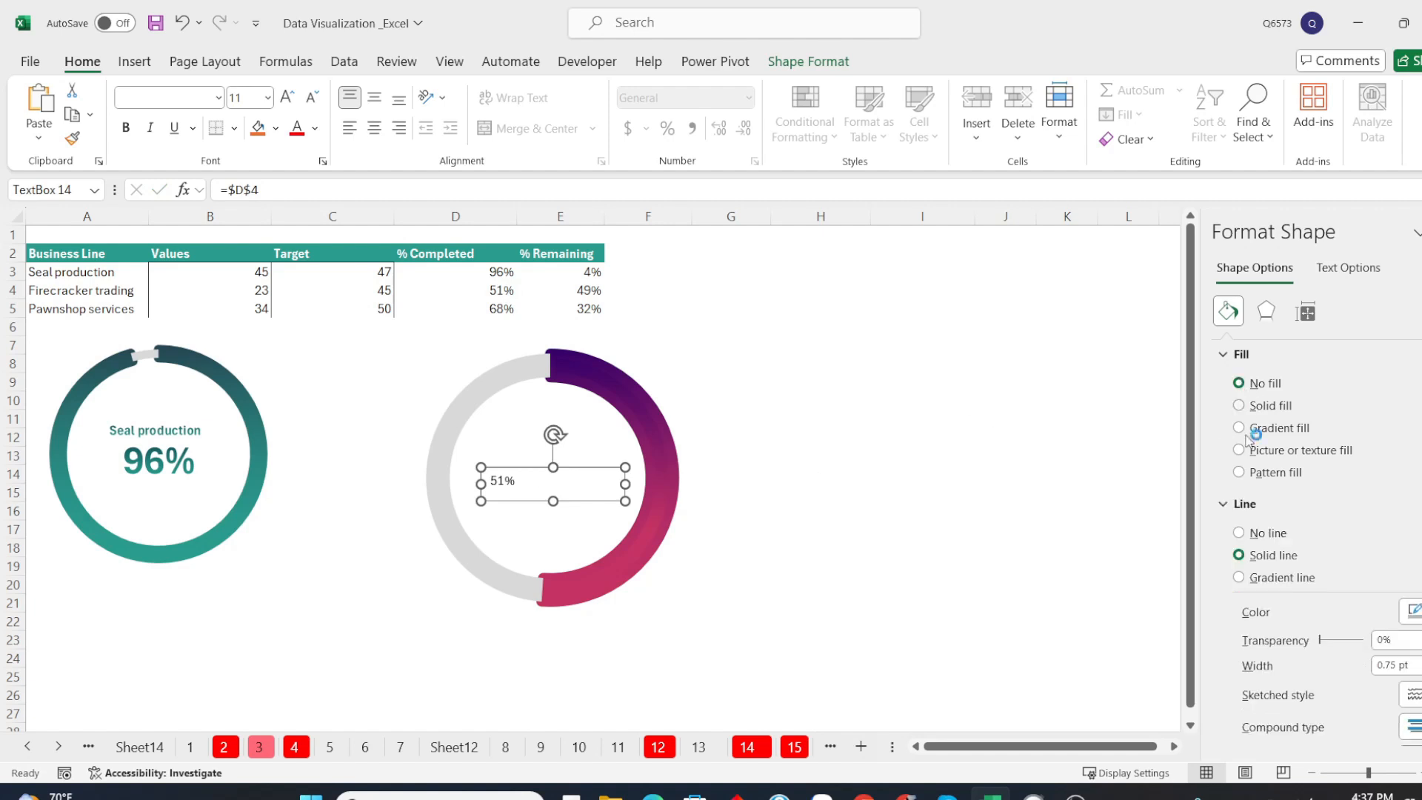
click(1245, 533)
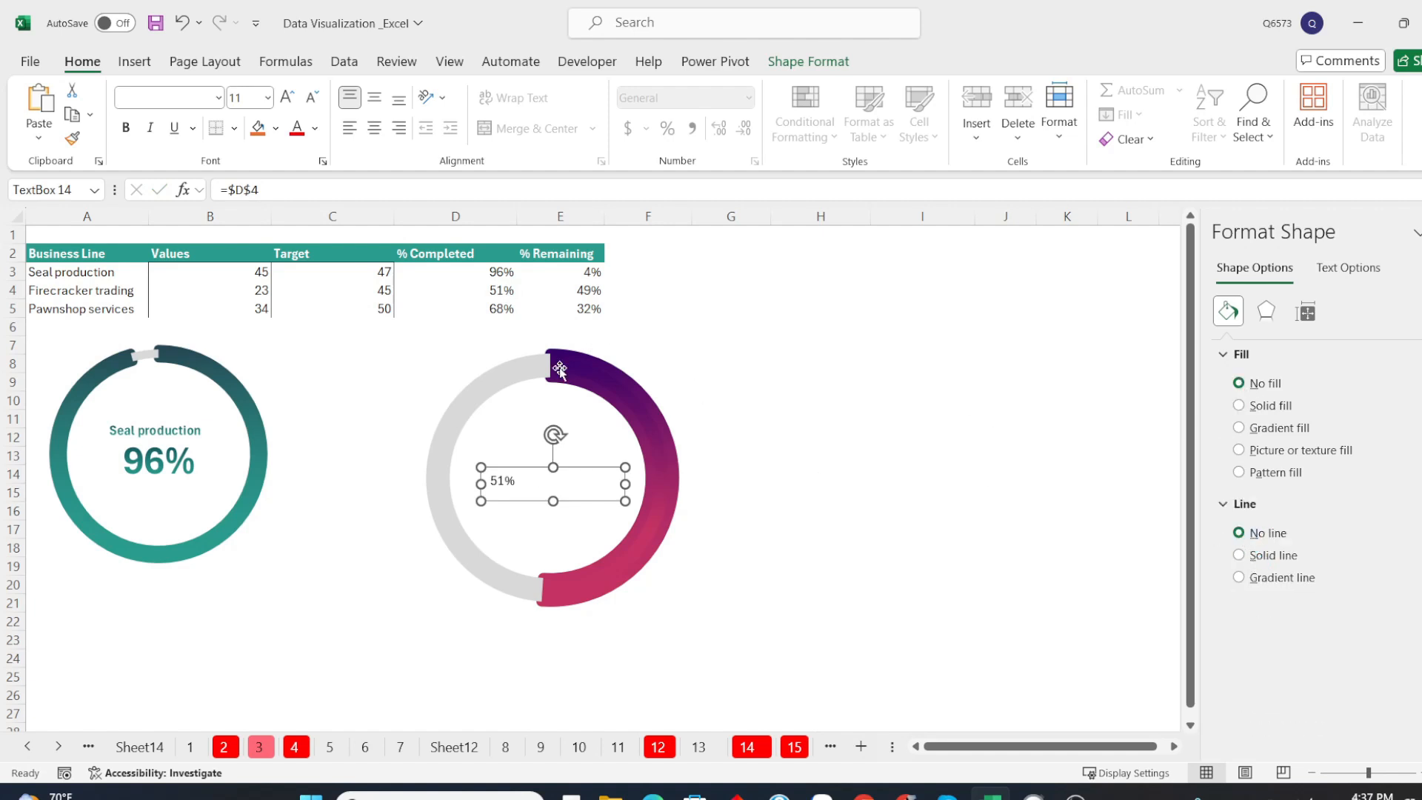
click(378, 134)
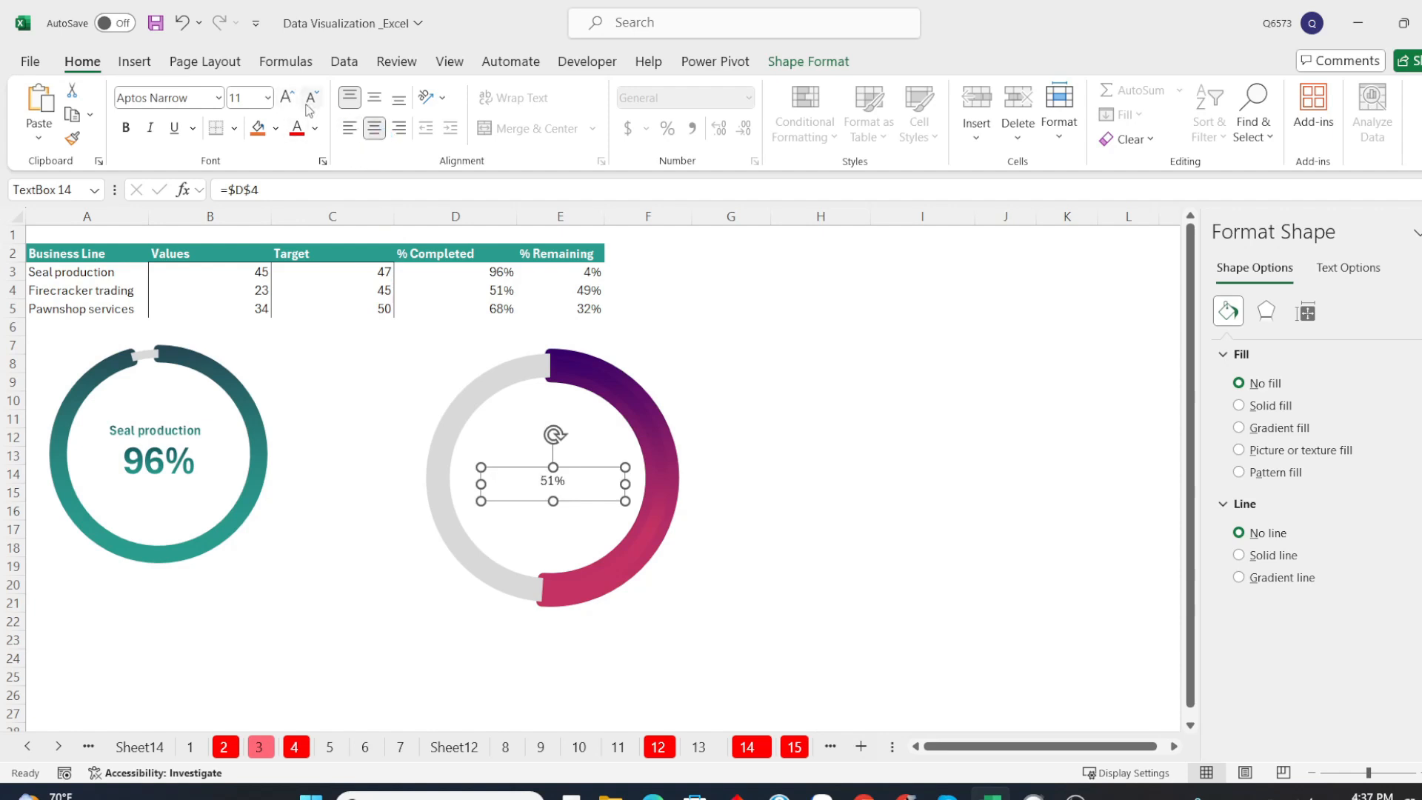
Make the percentage text bold at size 32 and extend the text box downward to fit it
click(287, 103)
click(286, 104)
click(287, 104)
click(287, 101)
click(287, 100)
click(288, 101)
click(287, 100)
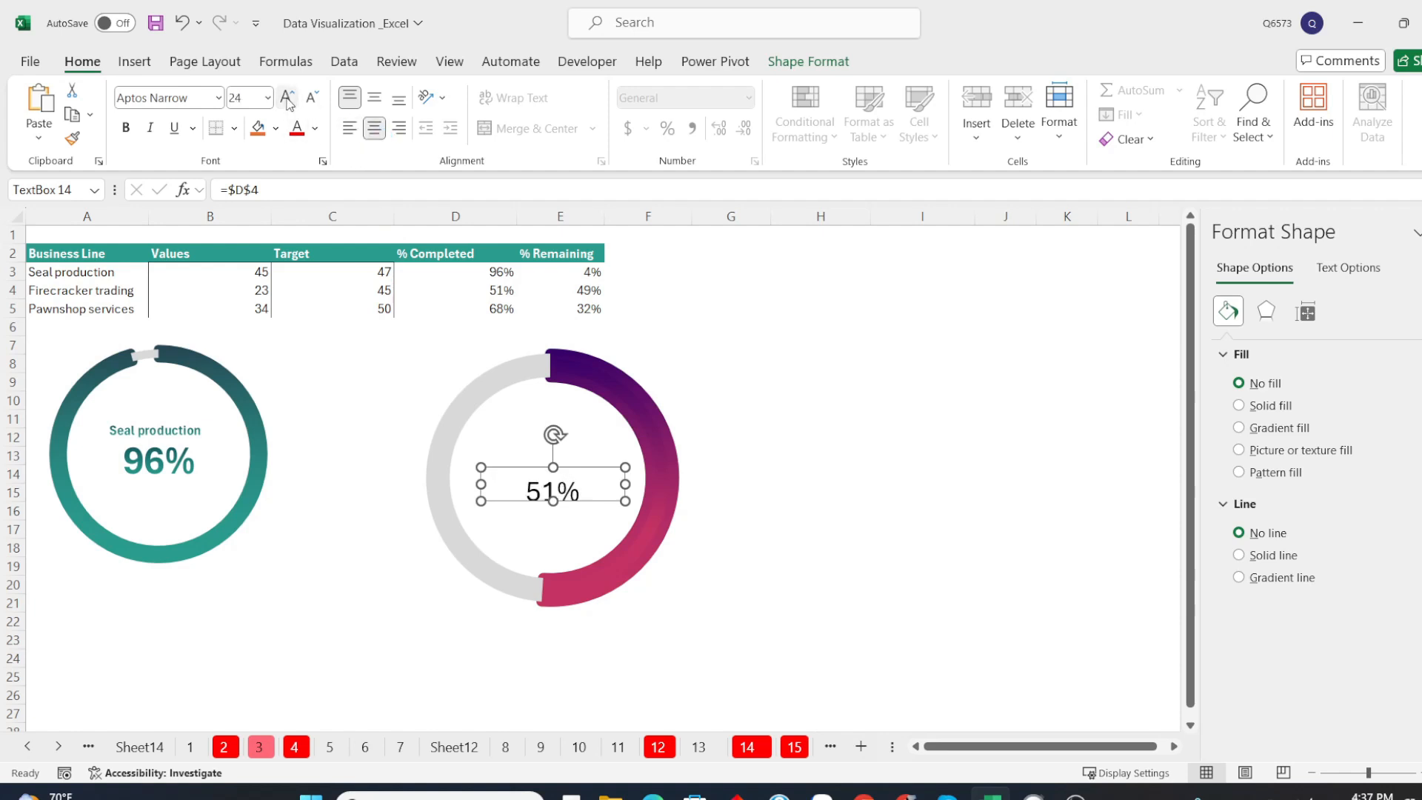
click(287, 101)
click(287, 101)
click(287, 100)
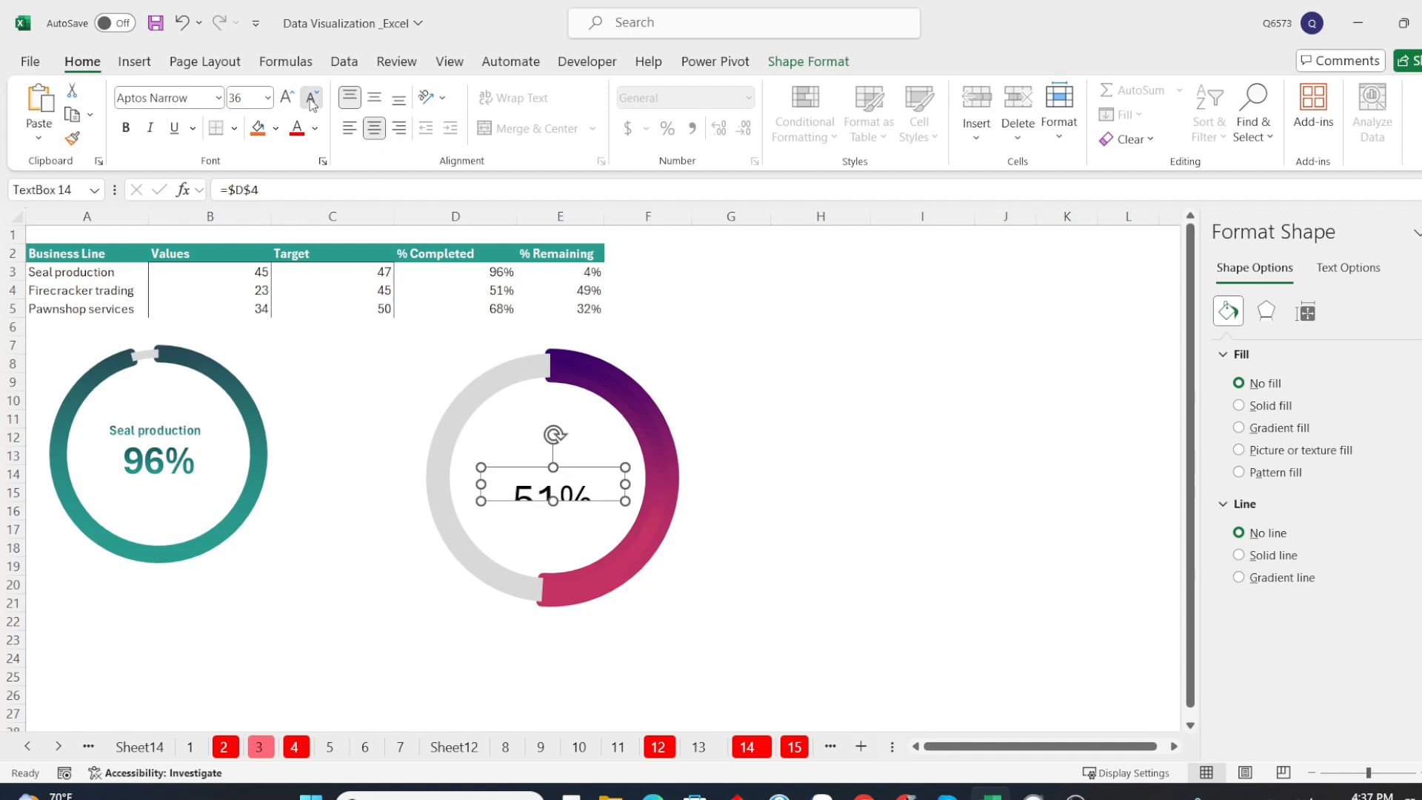
click(311, 102)
click(125, 127)
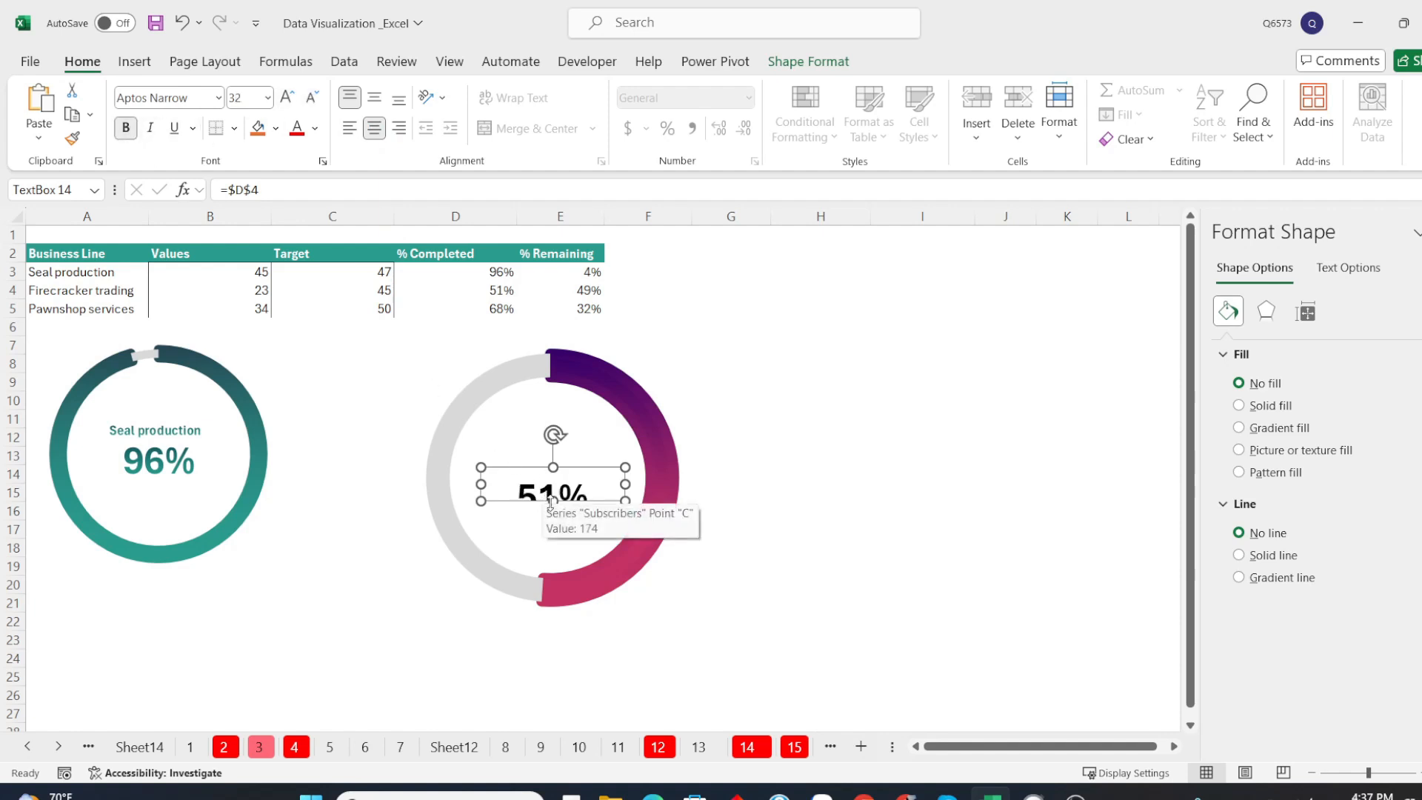
drag(552, 501, 546, 519)
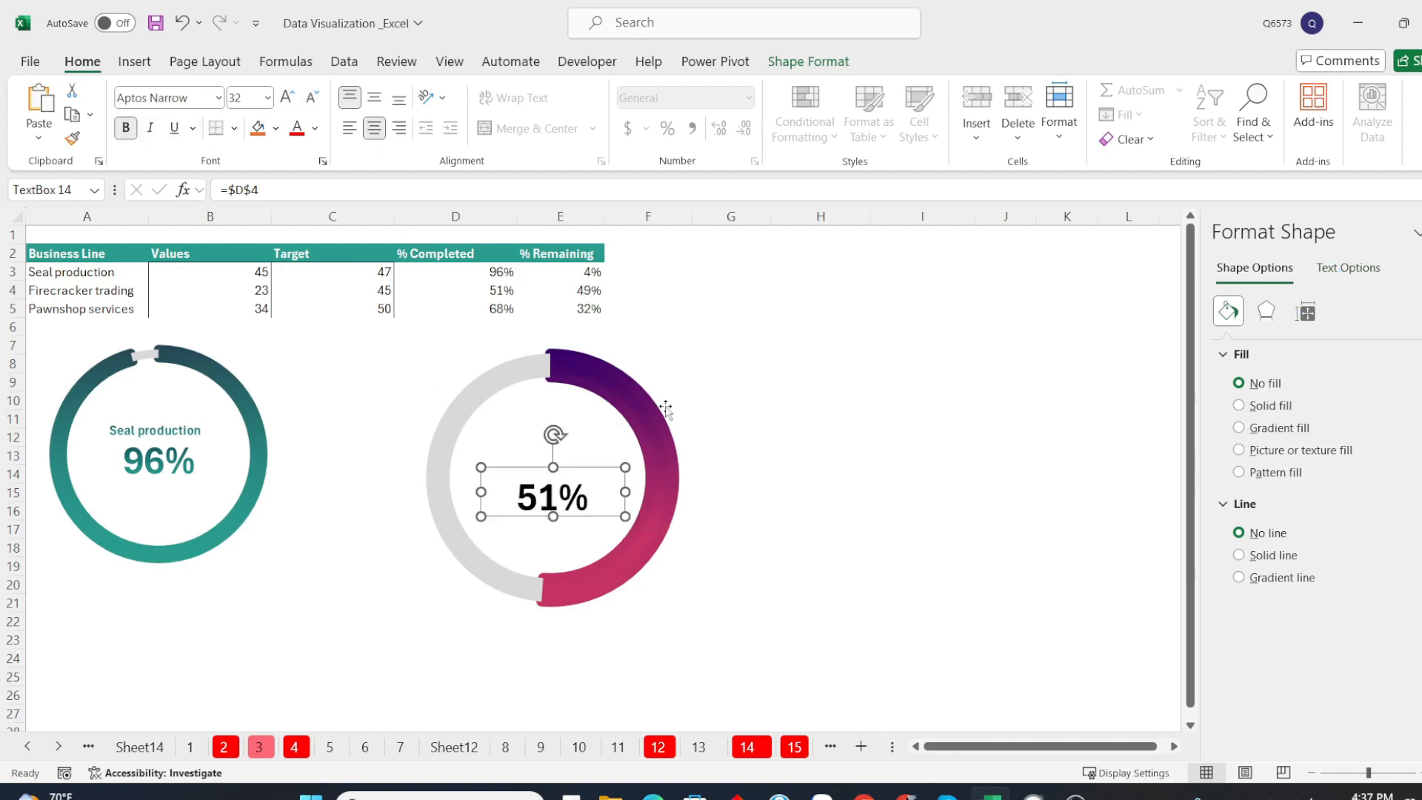
Apply the purple-to-pink gradient text fill to the percentage label and move the label slightly upward inside the doughnut
click(1318, 270)
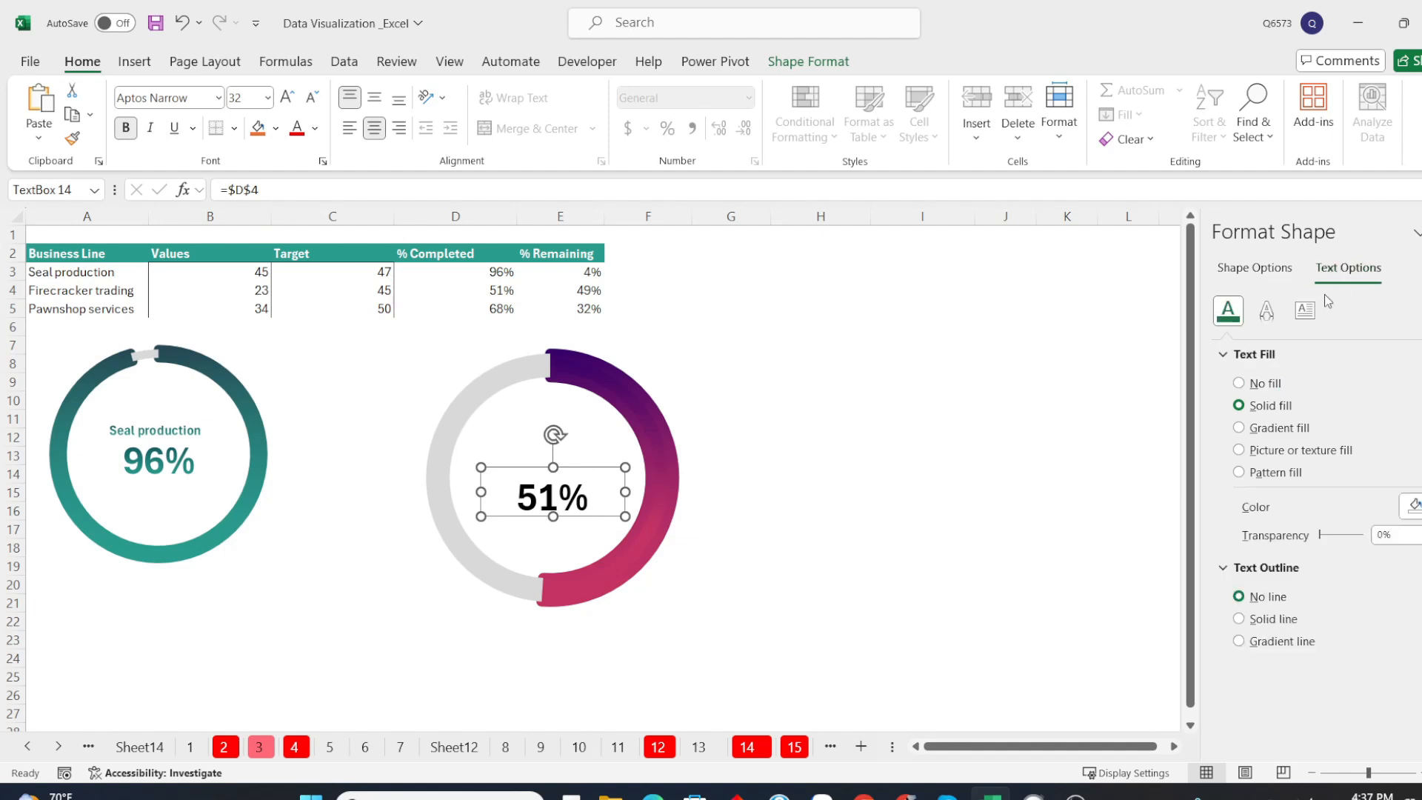
click(1285, 429)
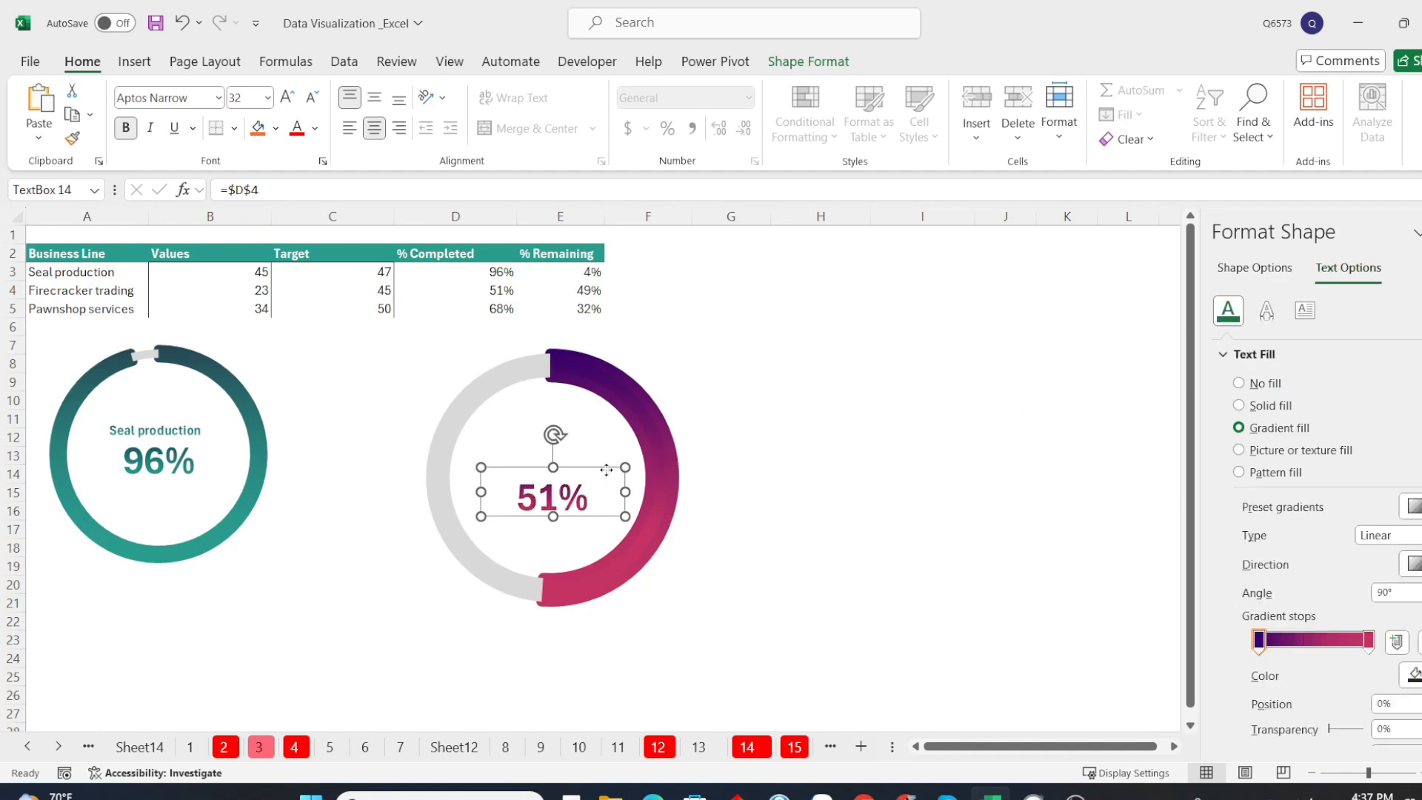
drag(606, 469, 613, 459)
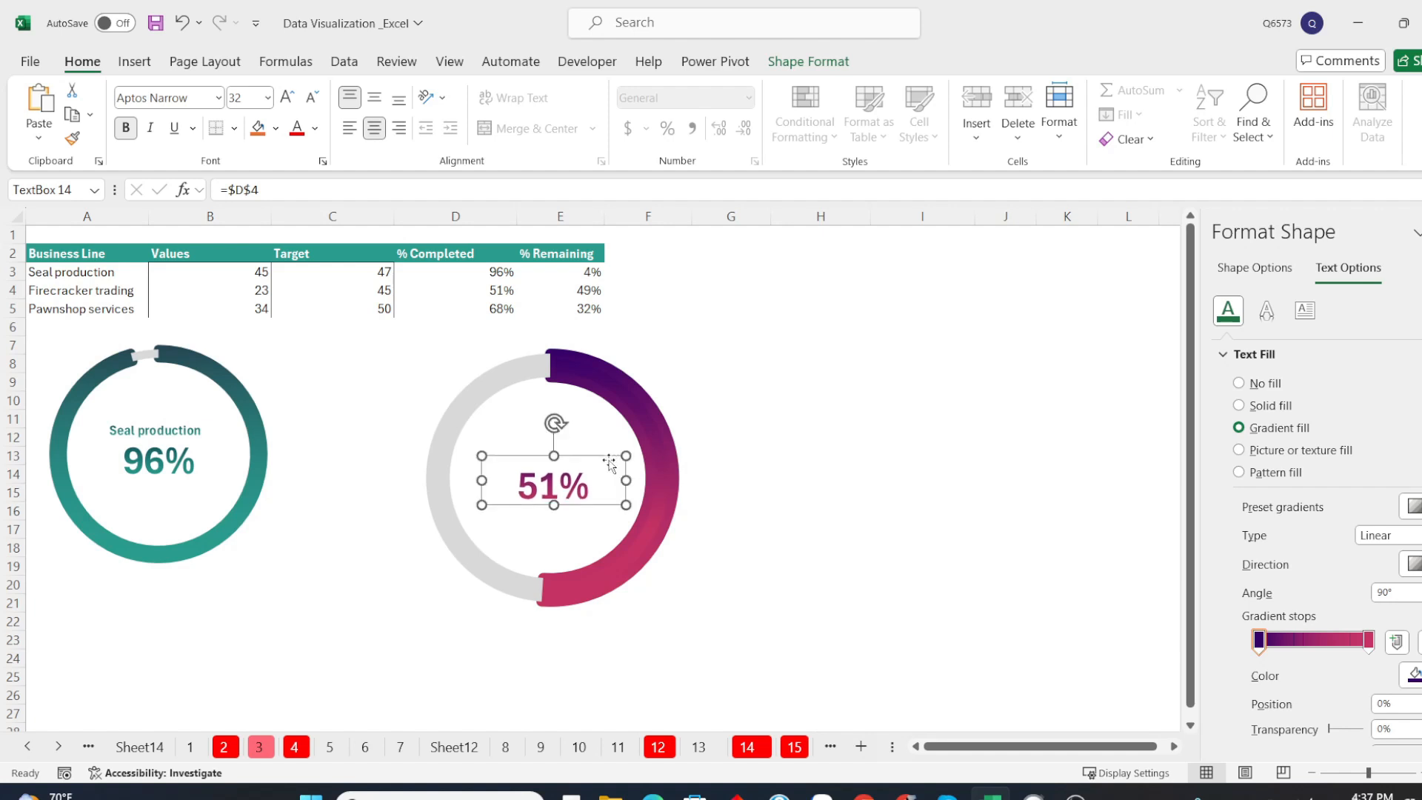
Duplicate the percentage text box, link the copy to cell A4, and place it just above the percentage
key(ctrl+d)
drag(621, 472, 605, 425)
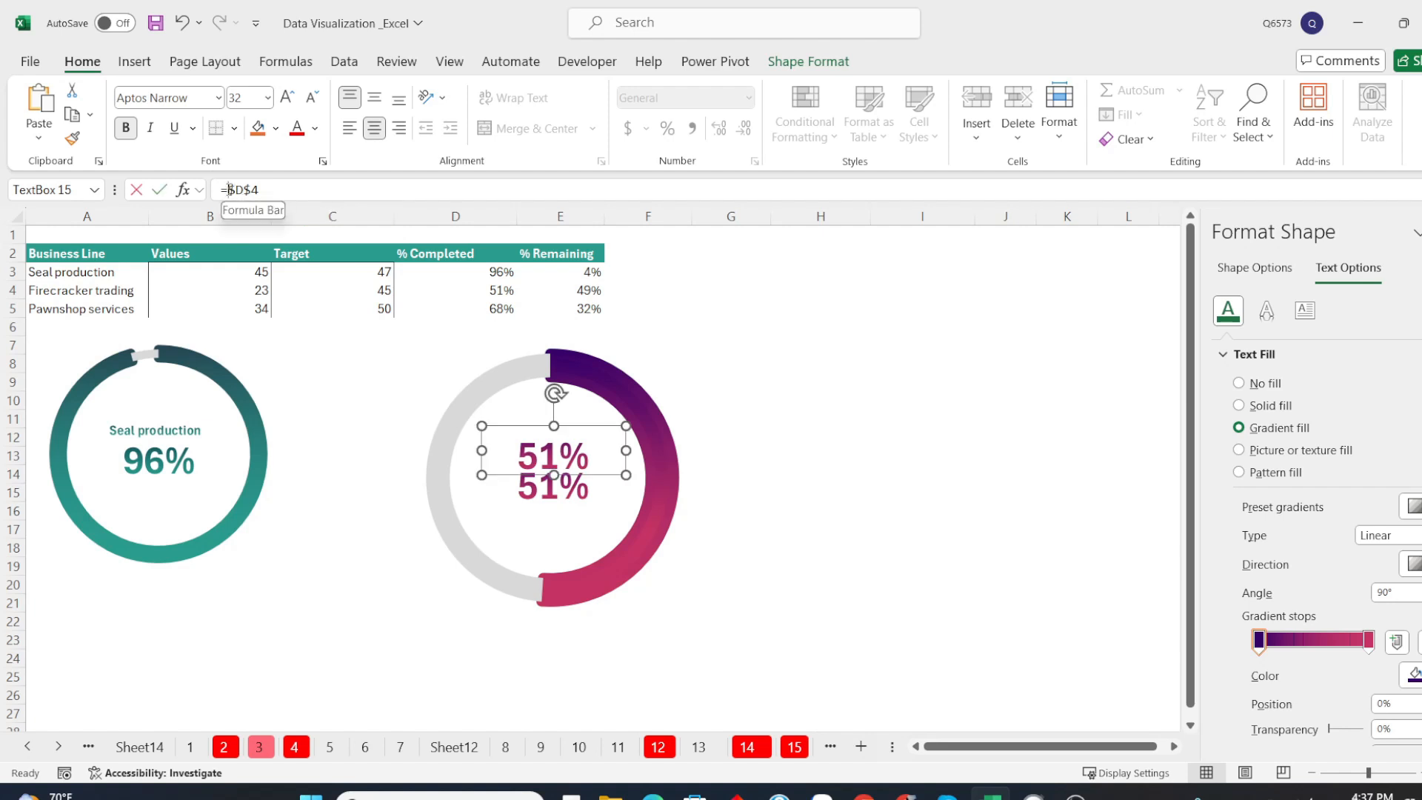
drag(228, 191, 348, 197)
click(99, 292)
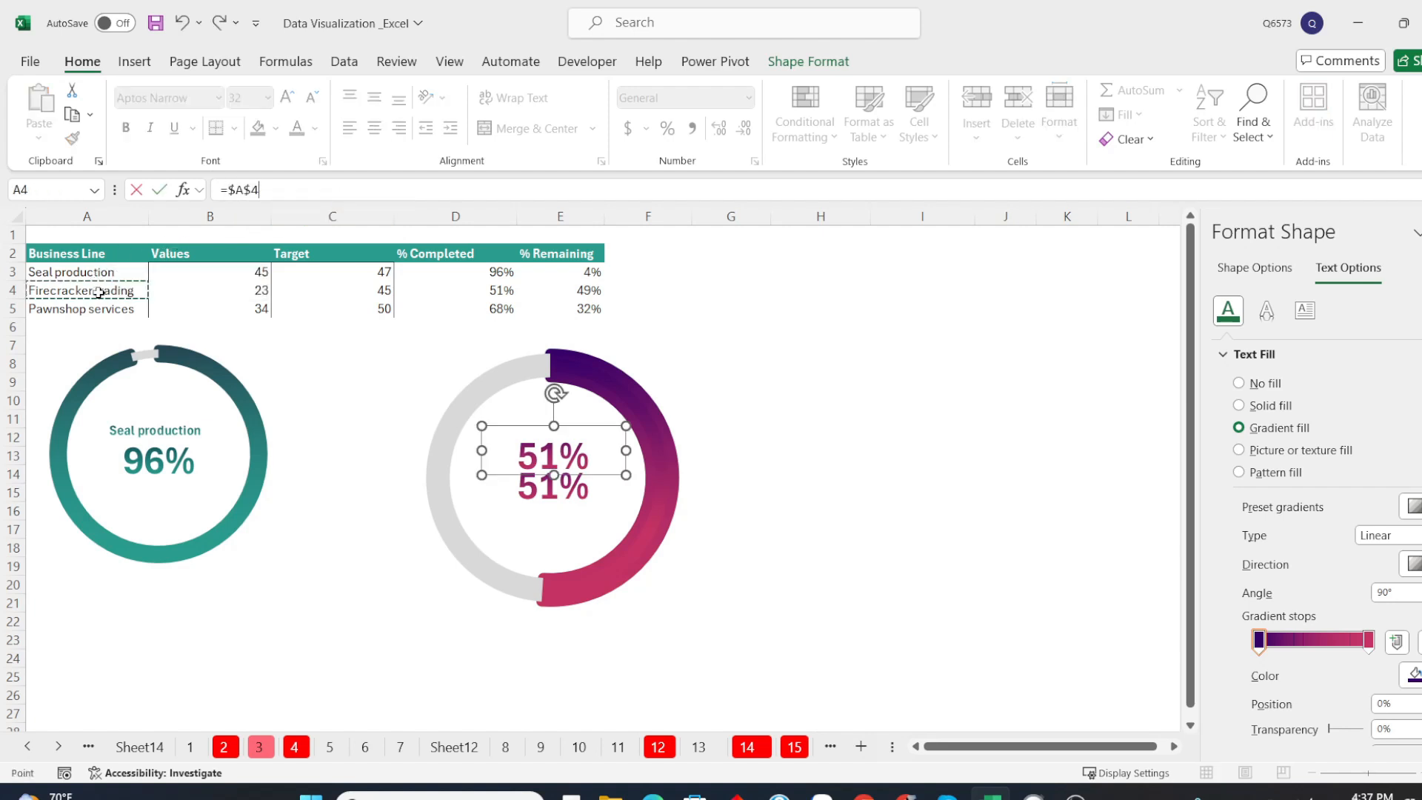
key(Return)
drag(592, 428, 595, 441)
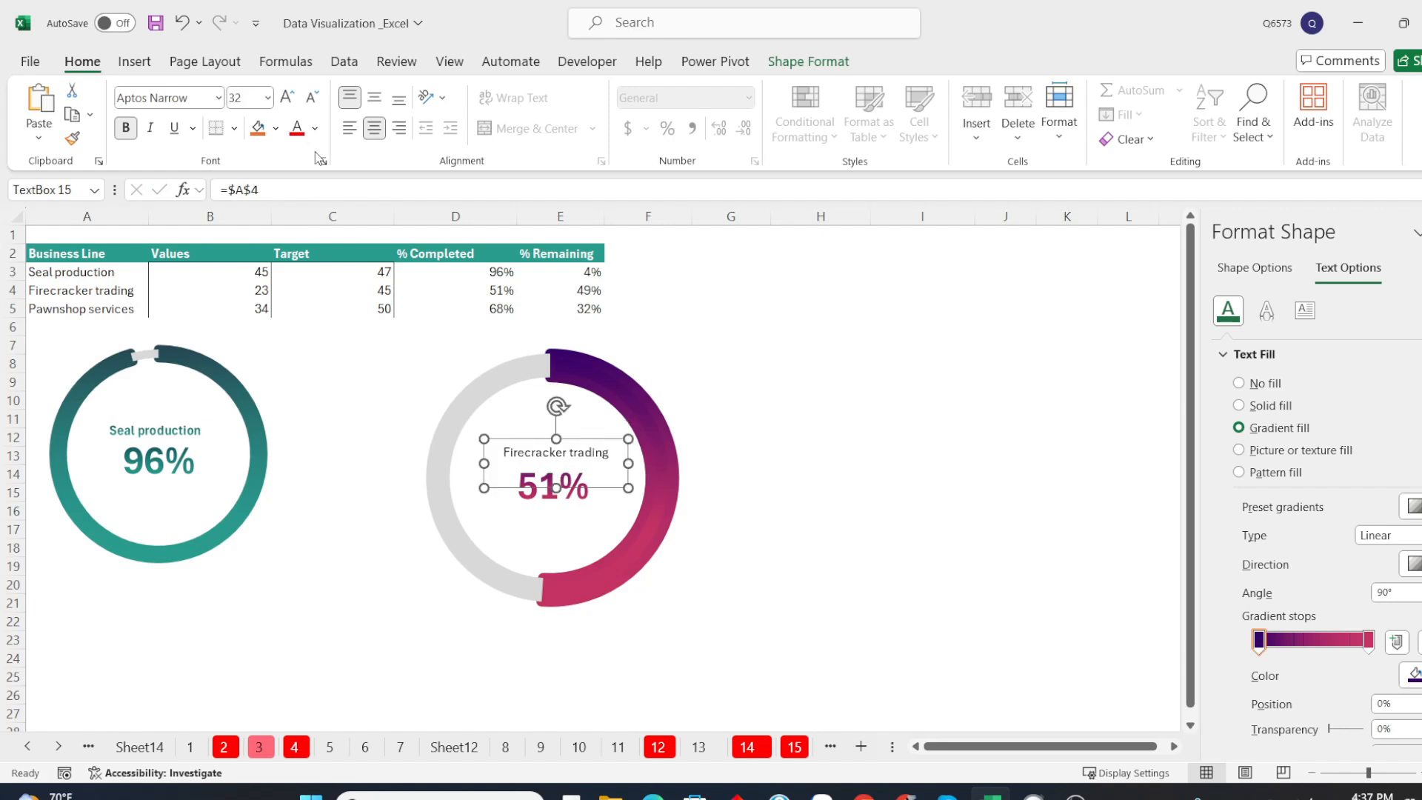
Make the Firecracker trading label bold with the purple-to-pink gradient text fill and nudge it slightly downward
click(126, 127)
click(1251, 405)
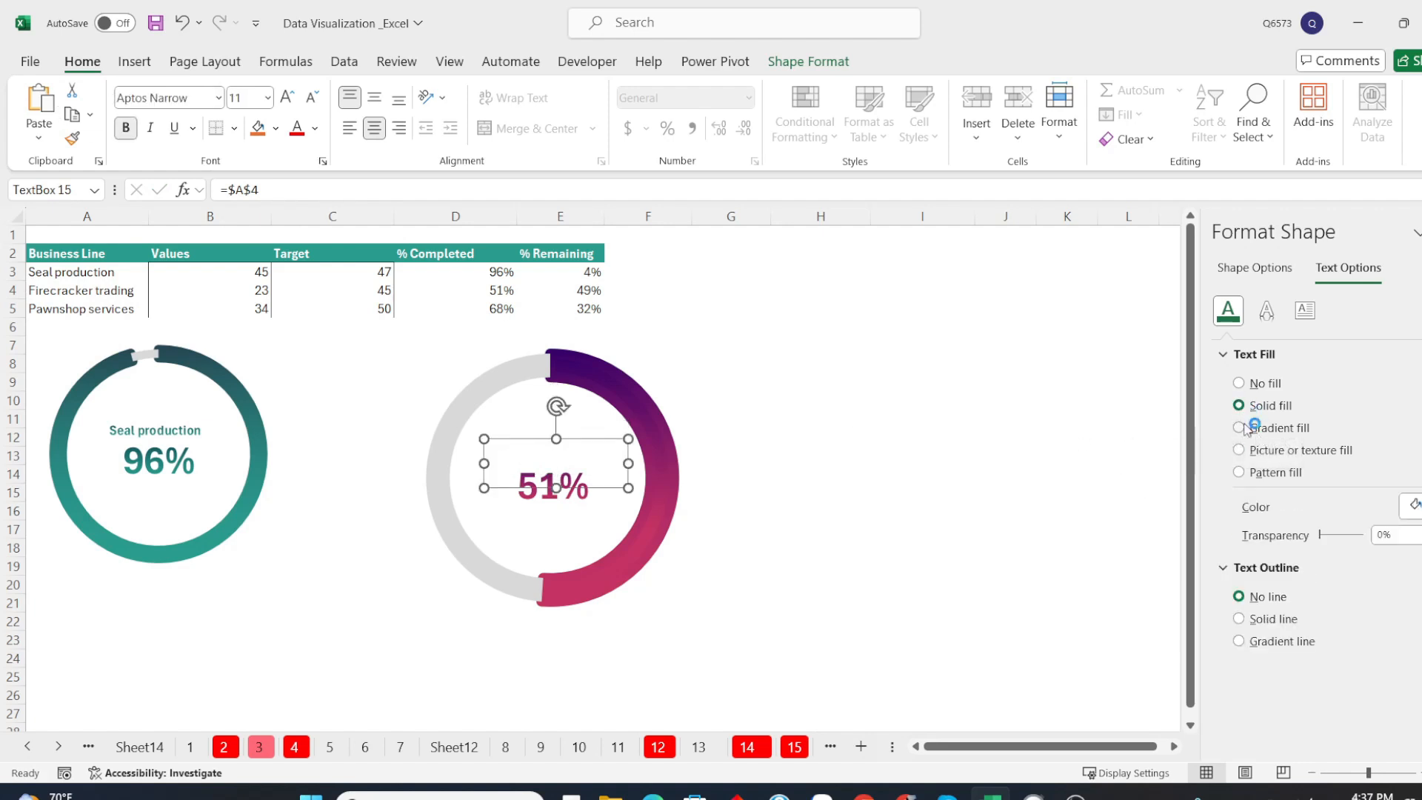
click(1252, 427)
drag(618, 440, 617, 443)
Group the Firecracker trading chart with its name and percentage text boxes, leaving the group deselected
click(555, 487)
ctrl+click(591, 455)
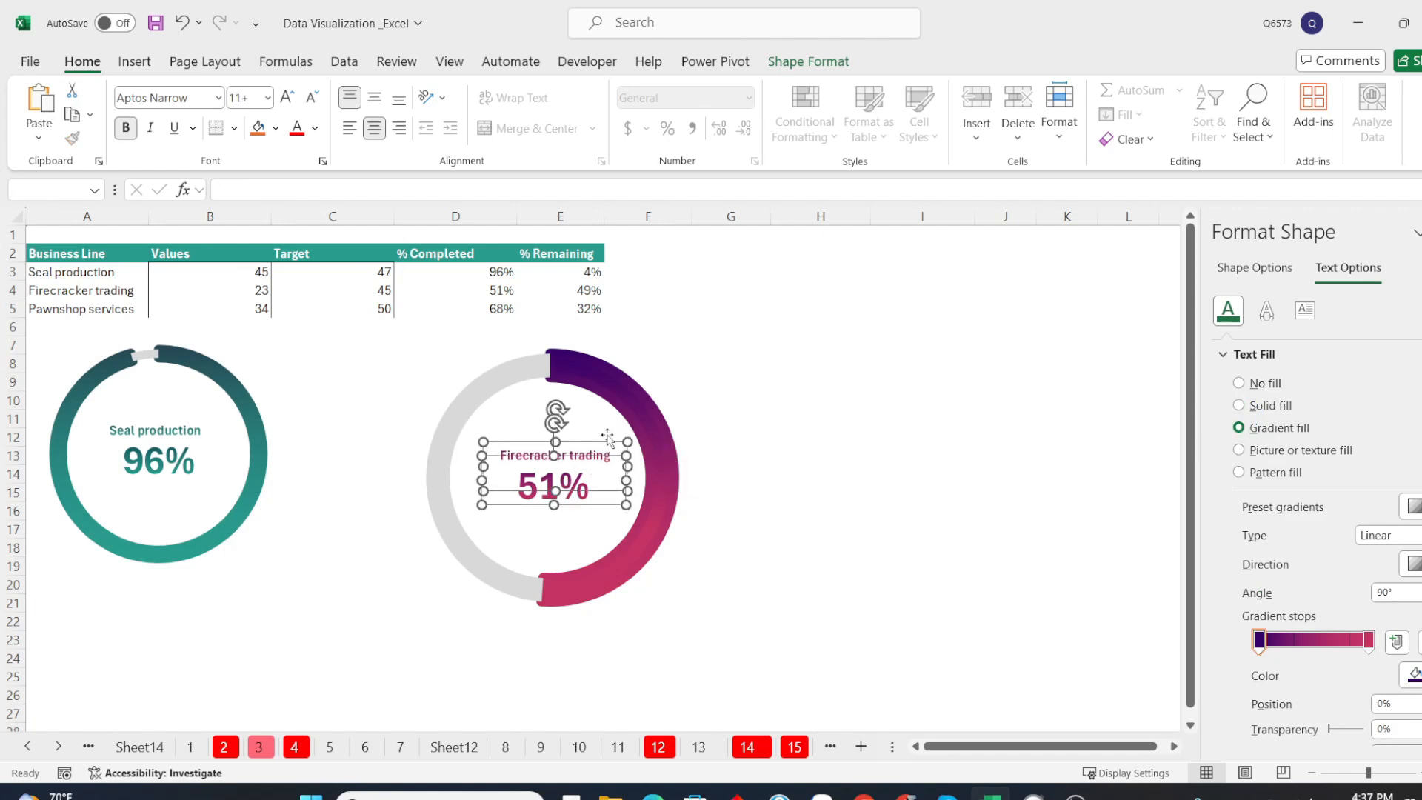
ctrl+click(620, 406)
right_click(676, 342)
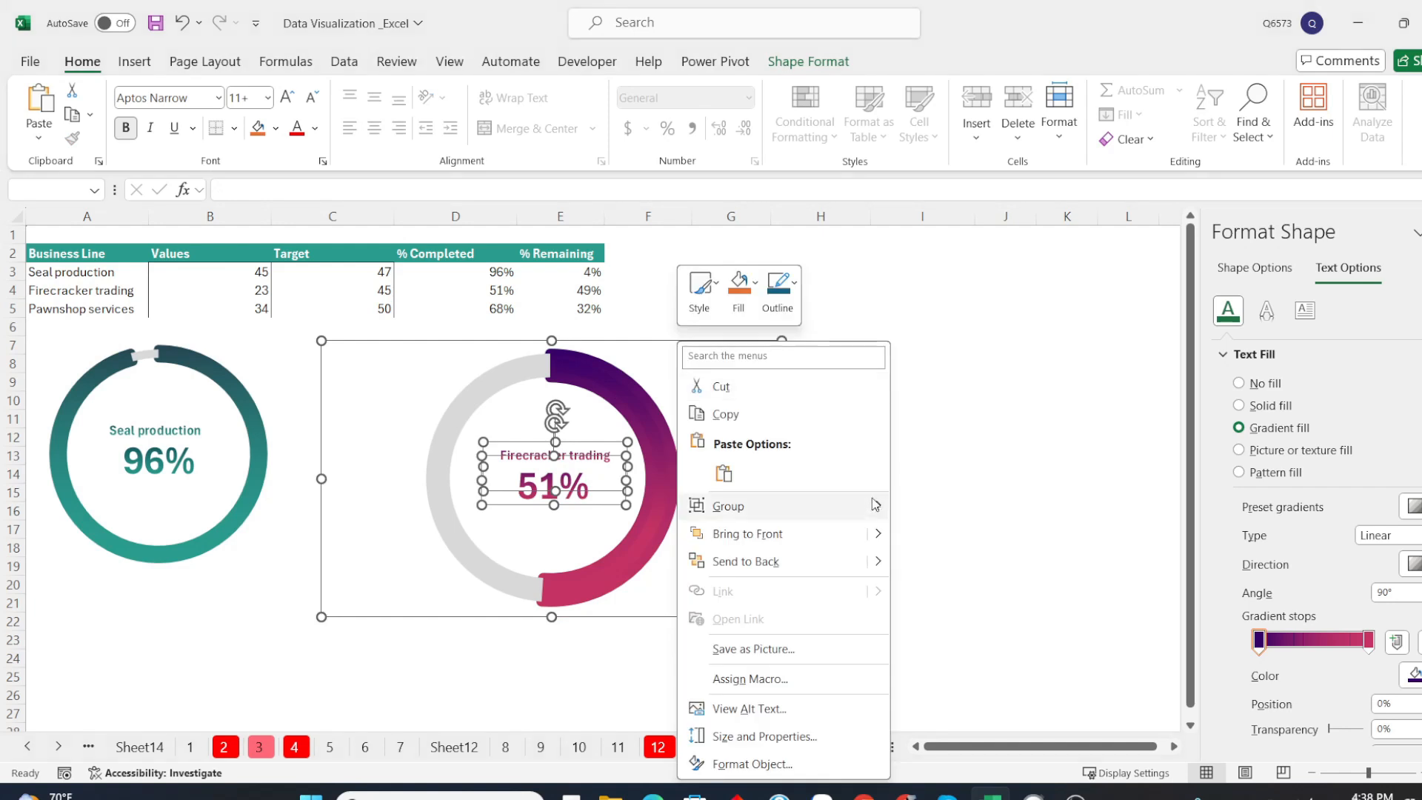
mouse_move(874, 503)
click(918, 500)
click(917, 491)
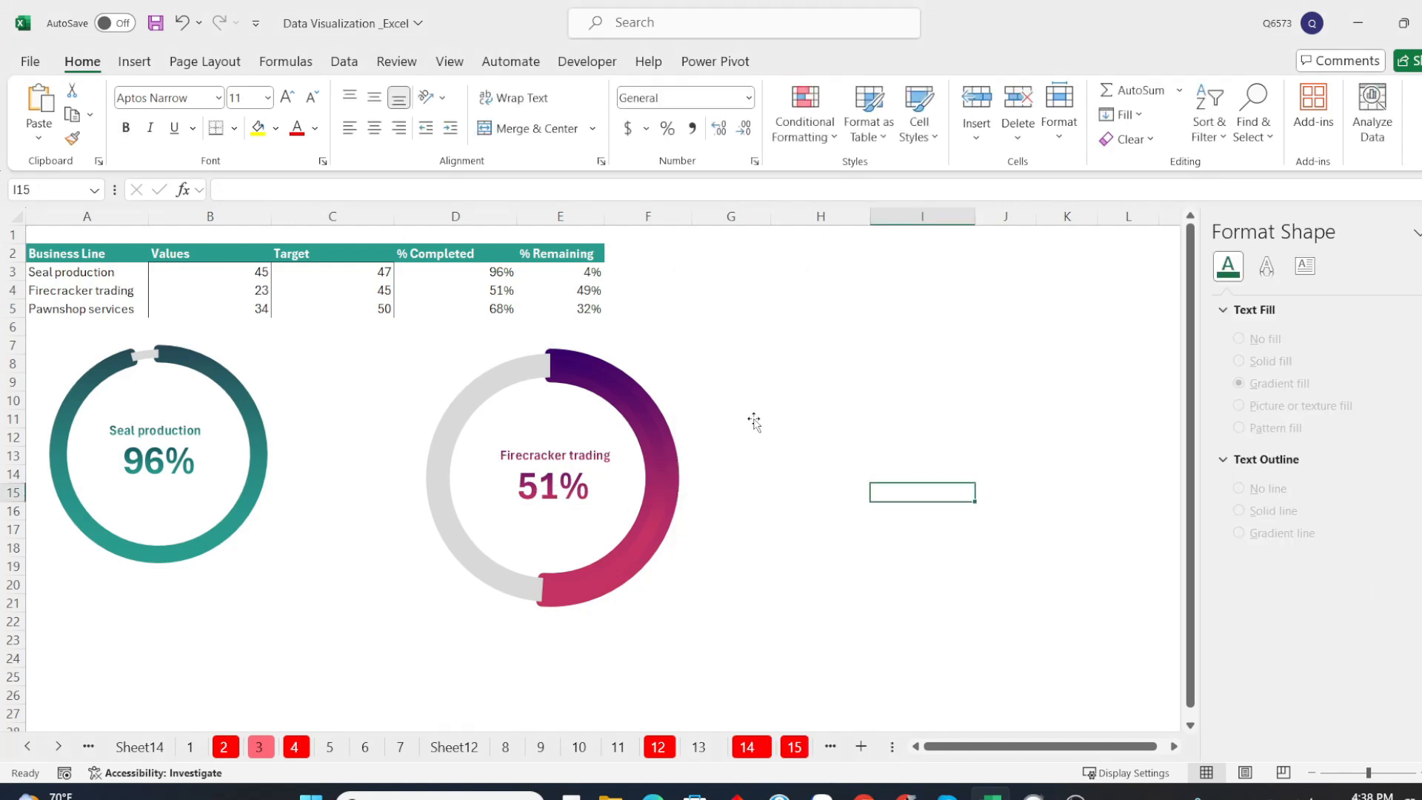
Move the grouped Firecracker trading chart closer to the Seal production chart and deselect it
click(785, 384)
drag(785, 383, 745, 387)
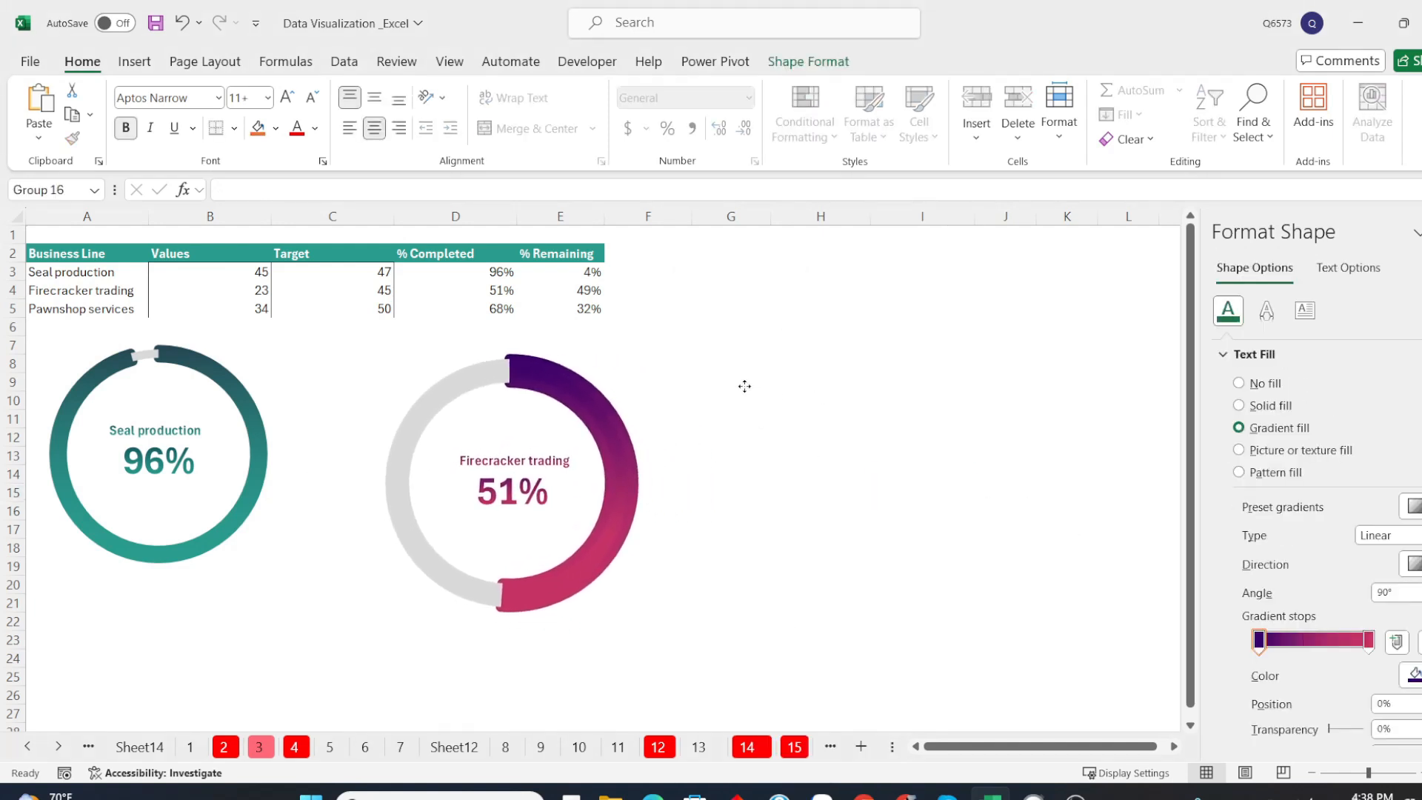
click(879, 463)
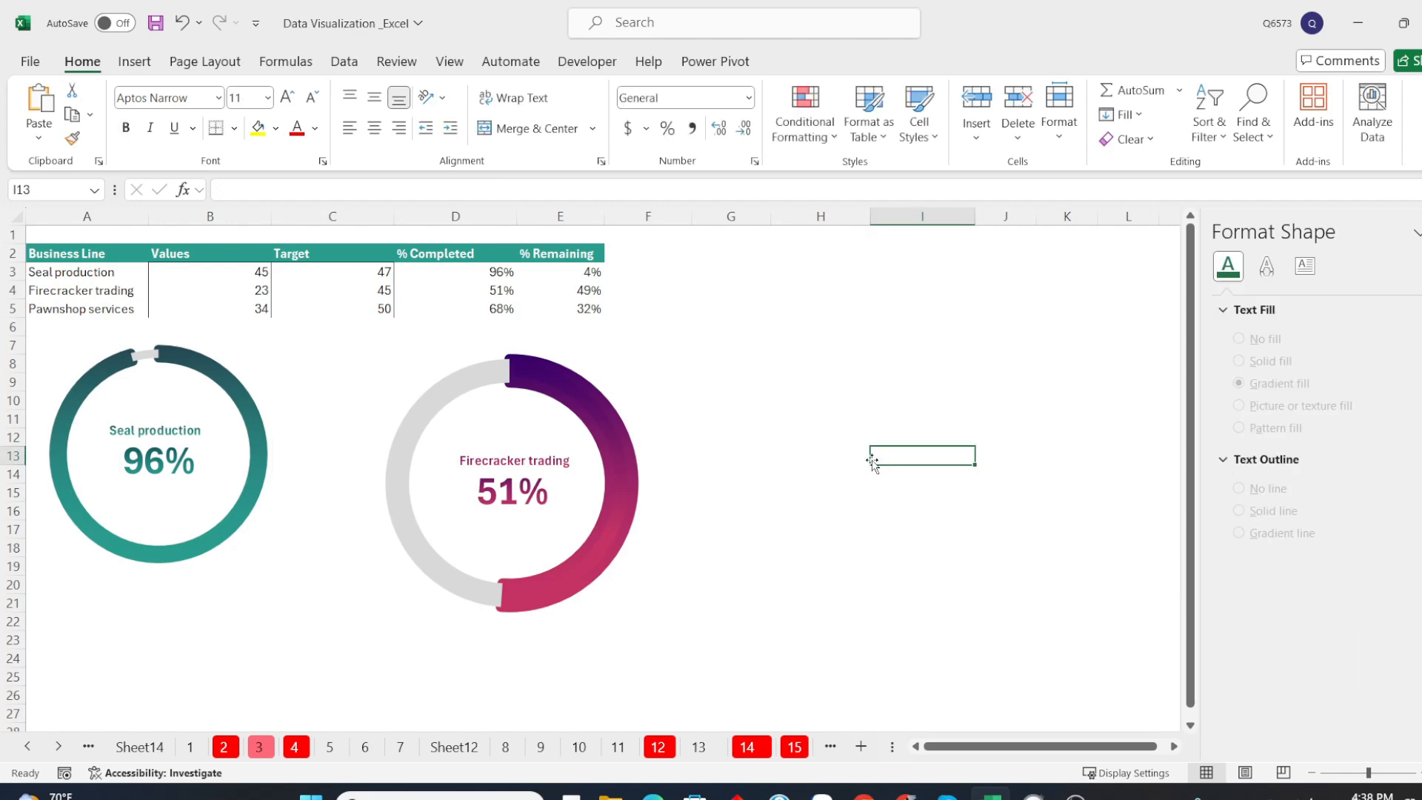